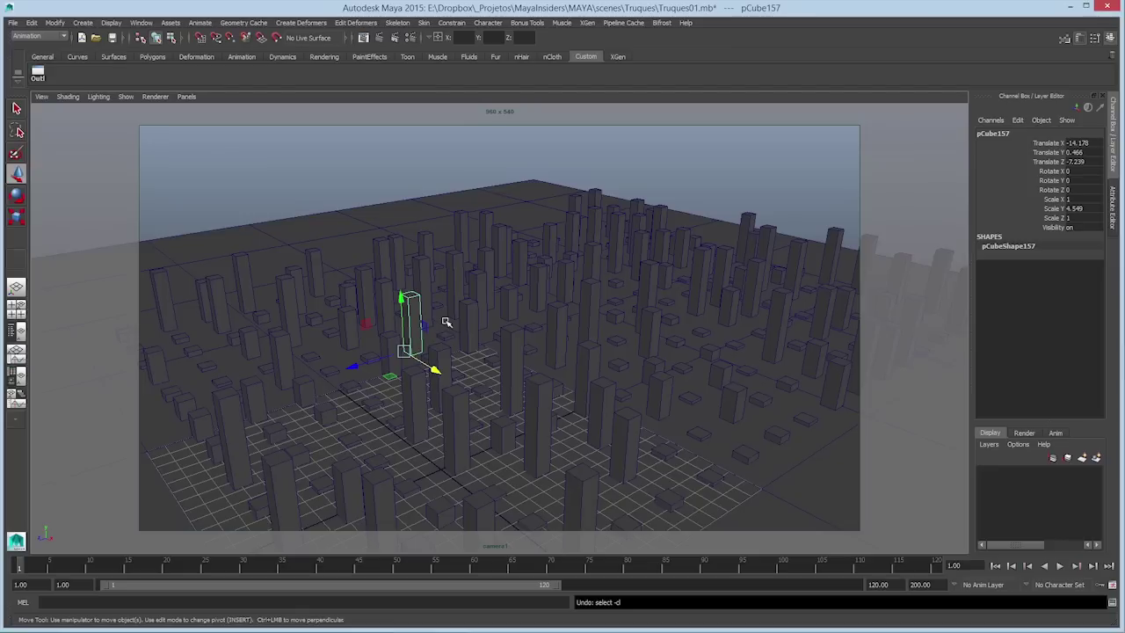
Step: Clear the selection and undo the recent view changes of the camera, leaving the scene objects untouched
left_click(410, 193)
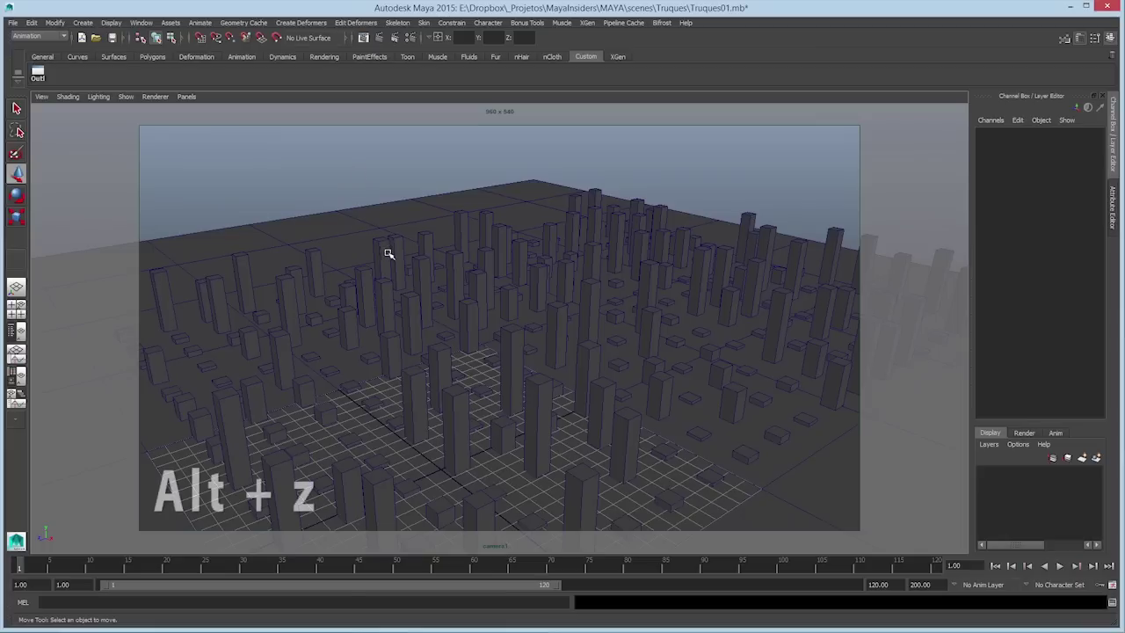
key("alt+z")
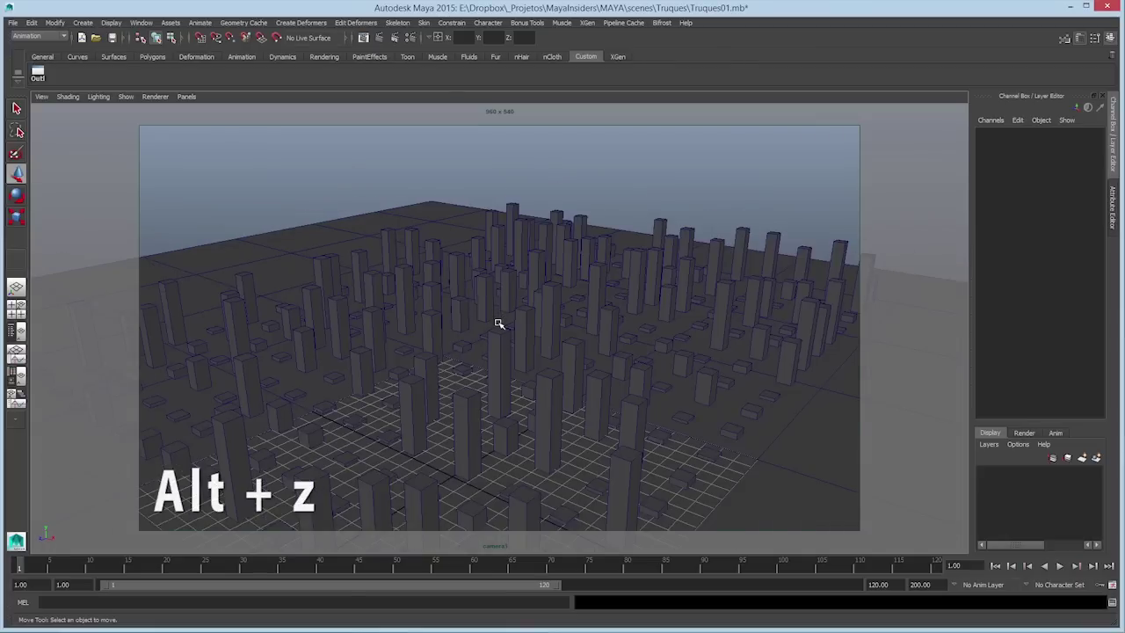
key("alt+z")
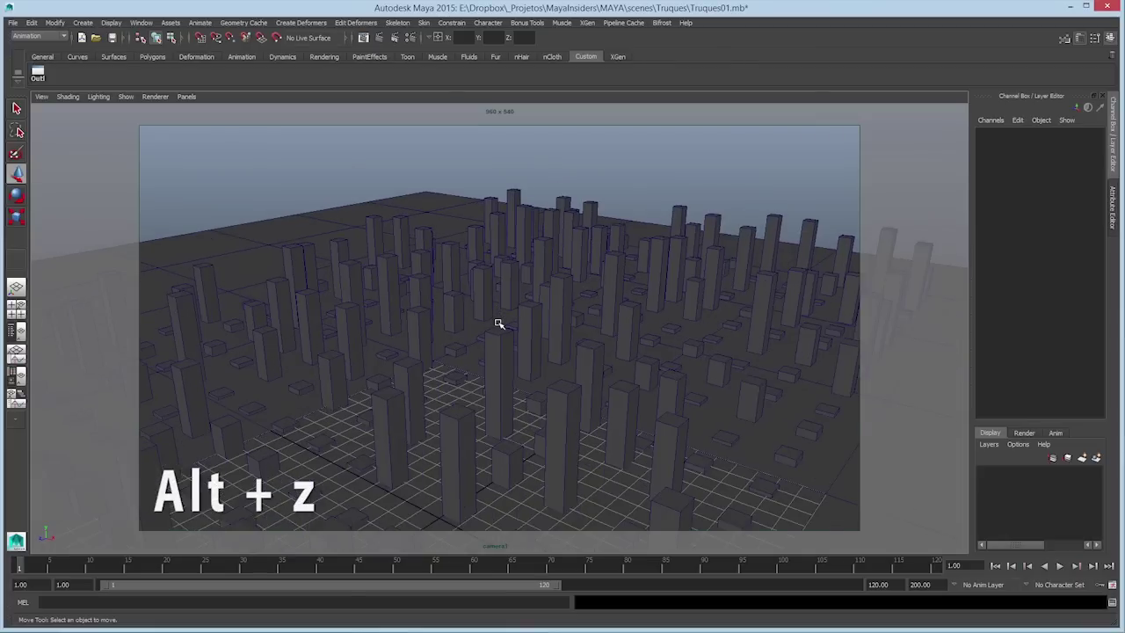
left_click(41, 98)
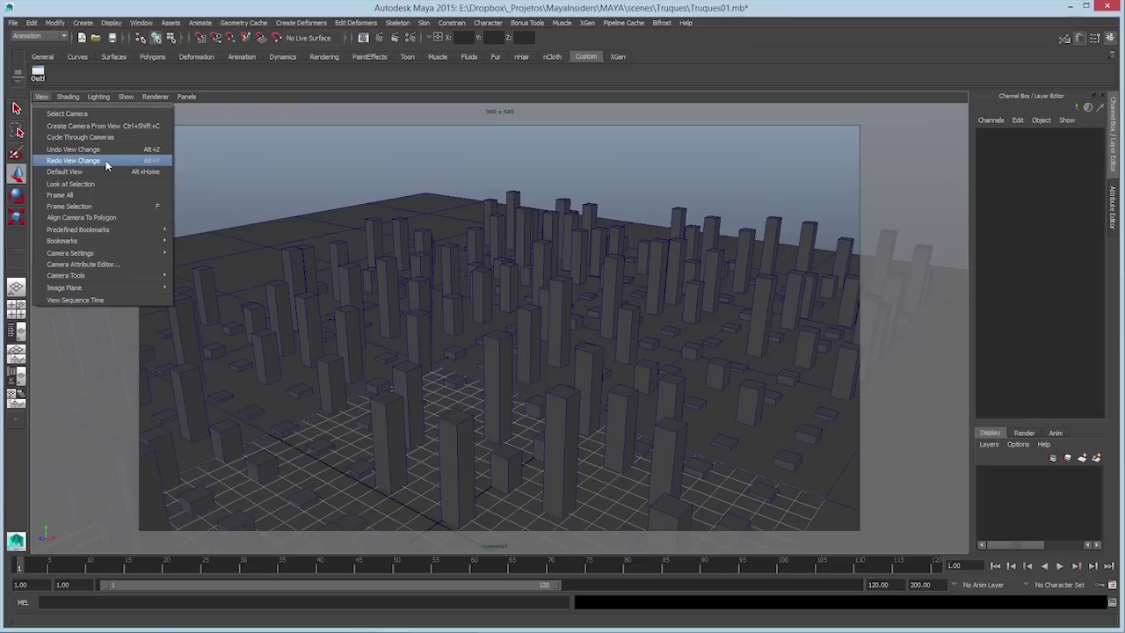
left_click(287, 165)
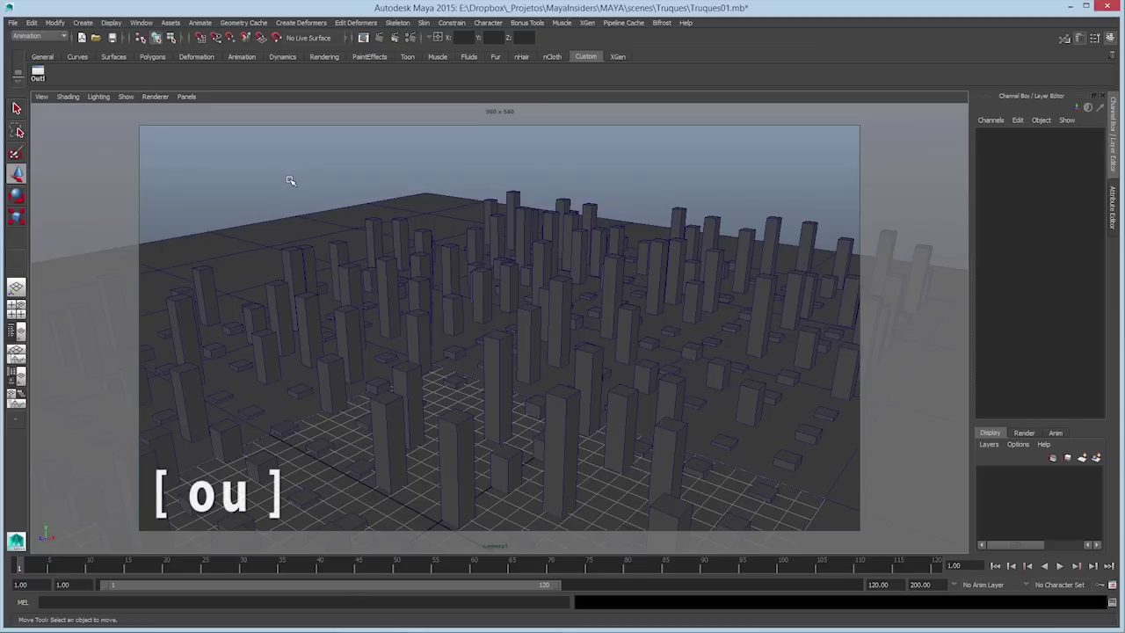
Step: Step through the camera's view history to revisit its earlier viewpoints
key("bracketleft")
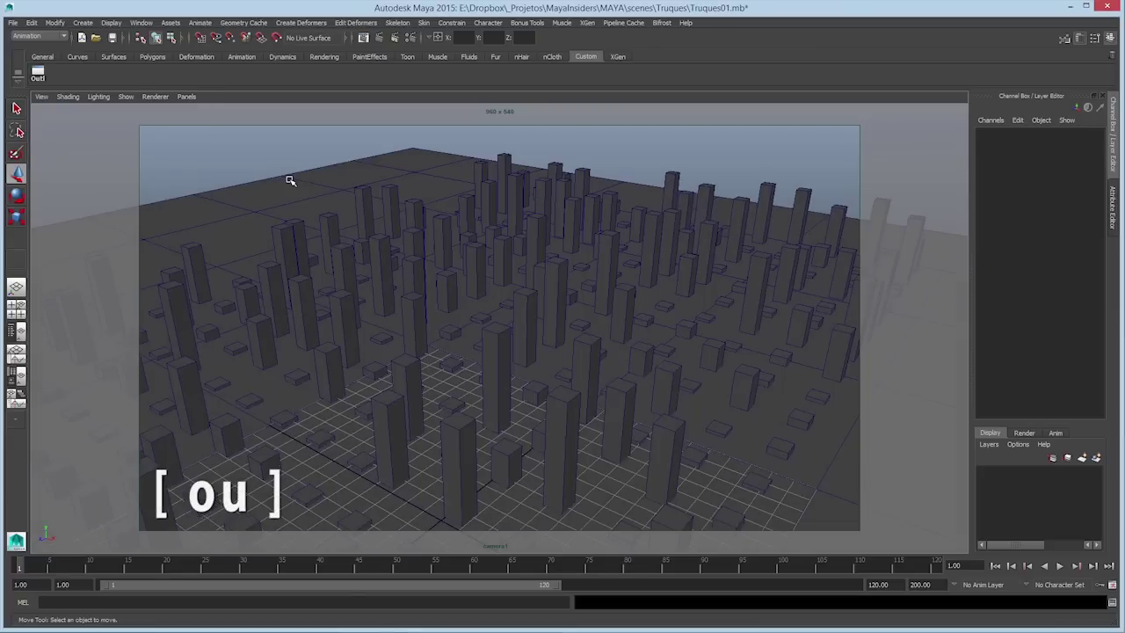
key("bracketleft")
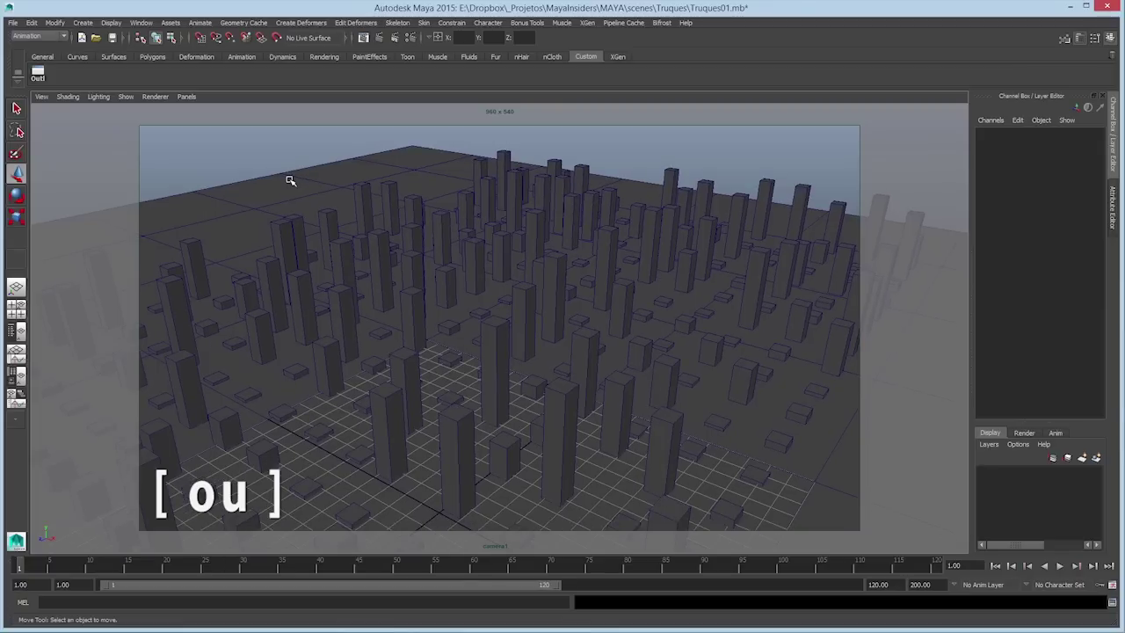
key("bracketleft")
key("bracketleft")
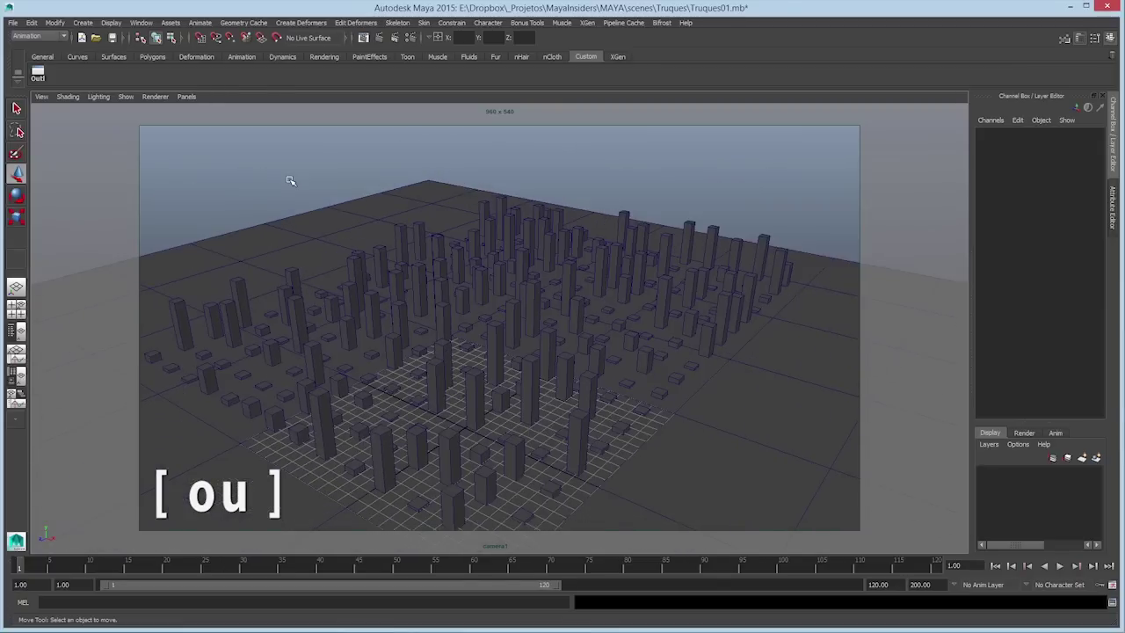
key("bracketleft")
key("bracketleft")
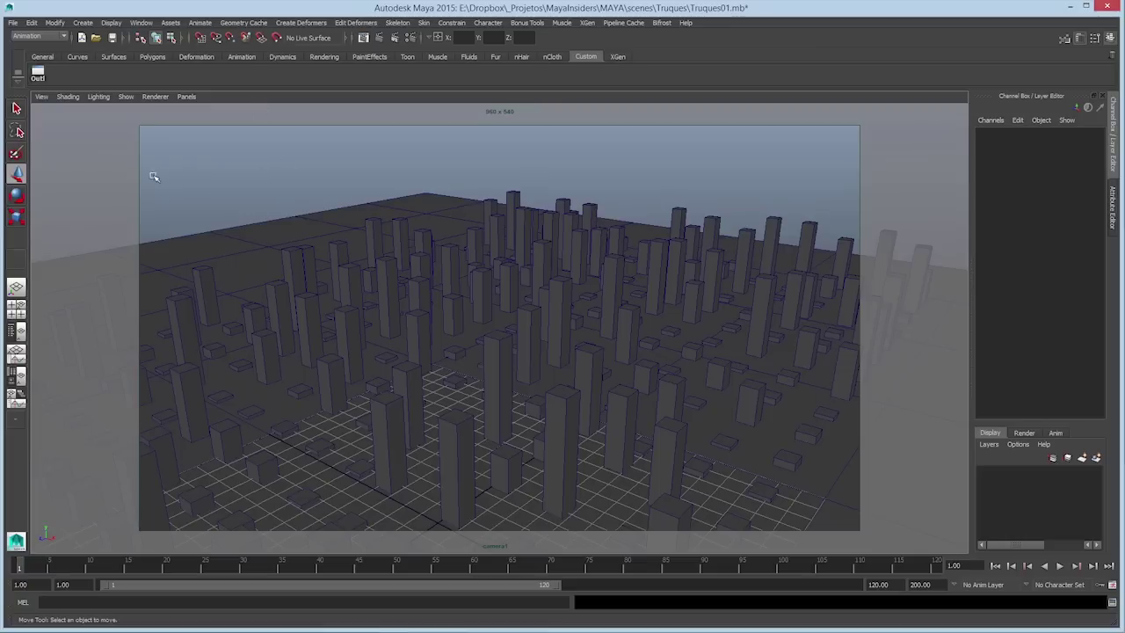
Step: Enable Undoable Movements in the Movement Options of cameraShape1
left_click(43, 97)
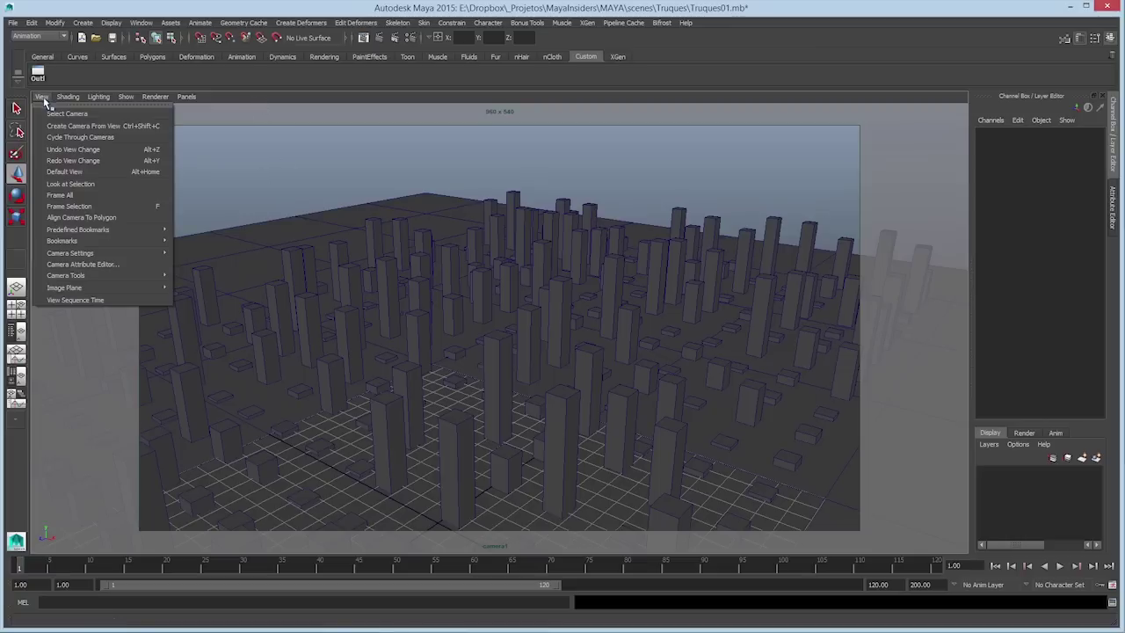
left_click(103, 267)
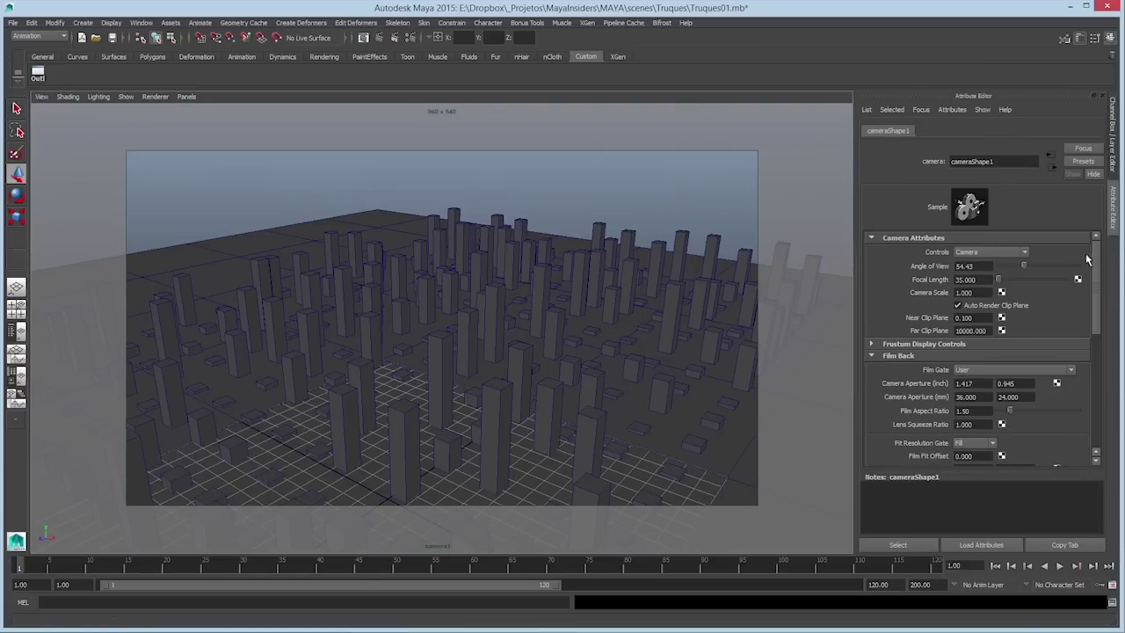
left_click_drag(1094, 260, 1089, 357)
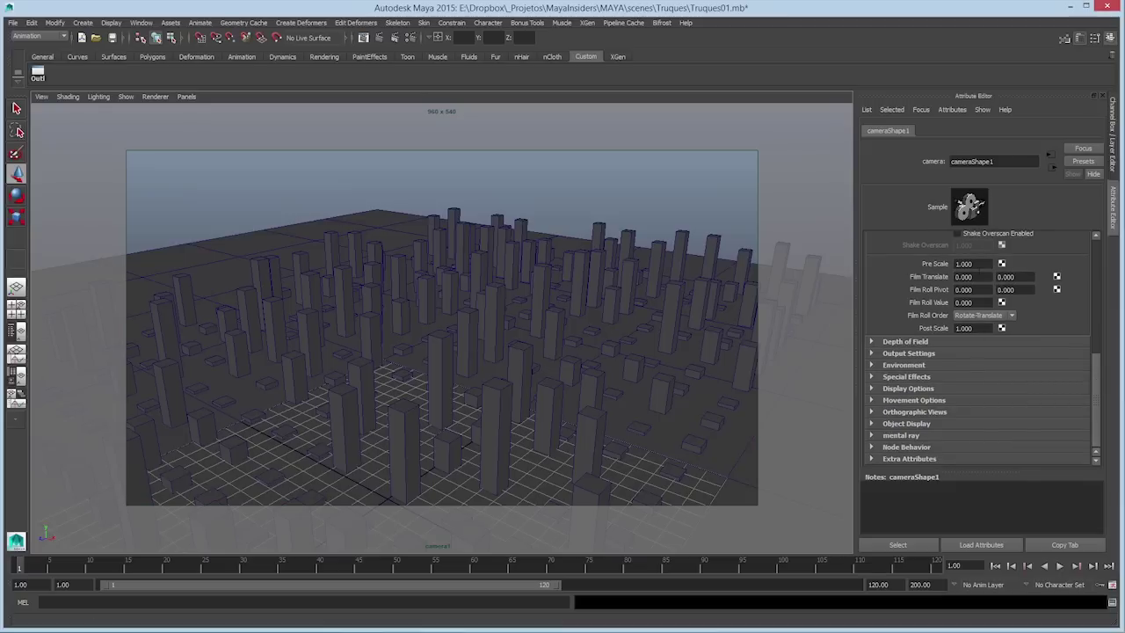
left_click(898, 401)
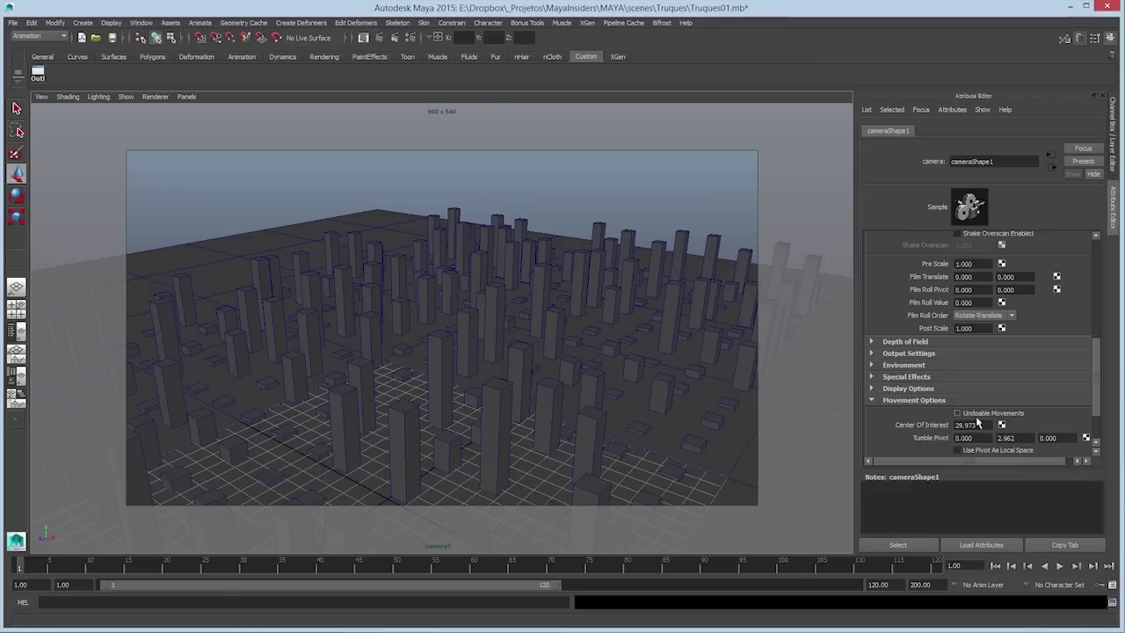
left_click(966, 412)
Step: Dolly the camera away from the blocks and undo the camera movements with the regular undo
right_click_drag(472, 296, 340, 251, "alt")
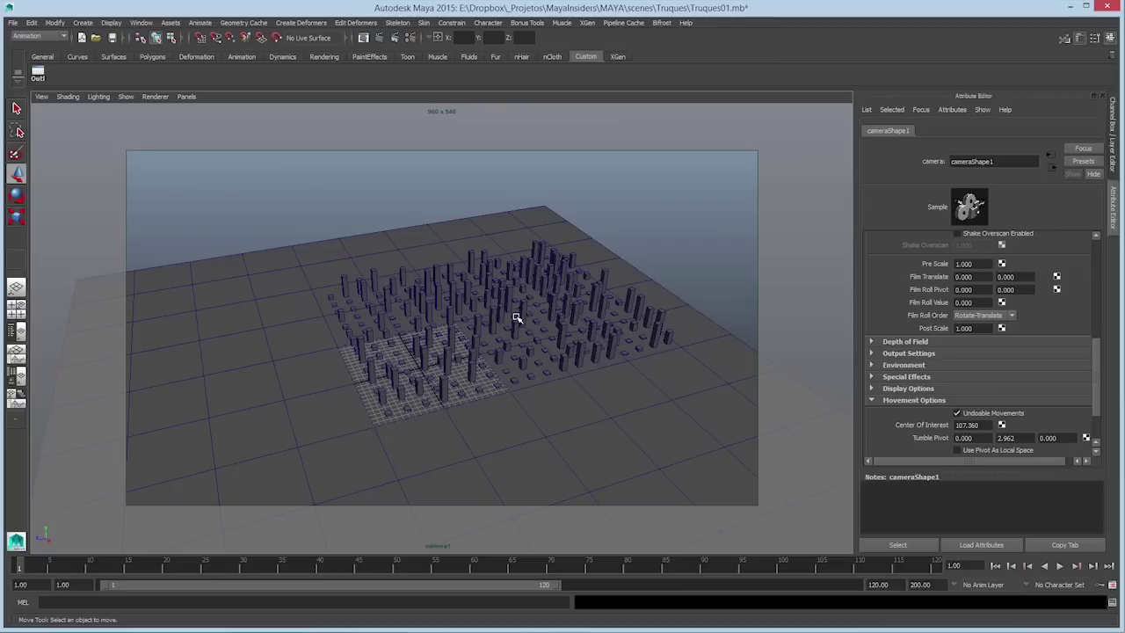
key("ctrl+z")
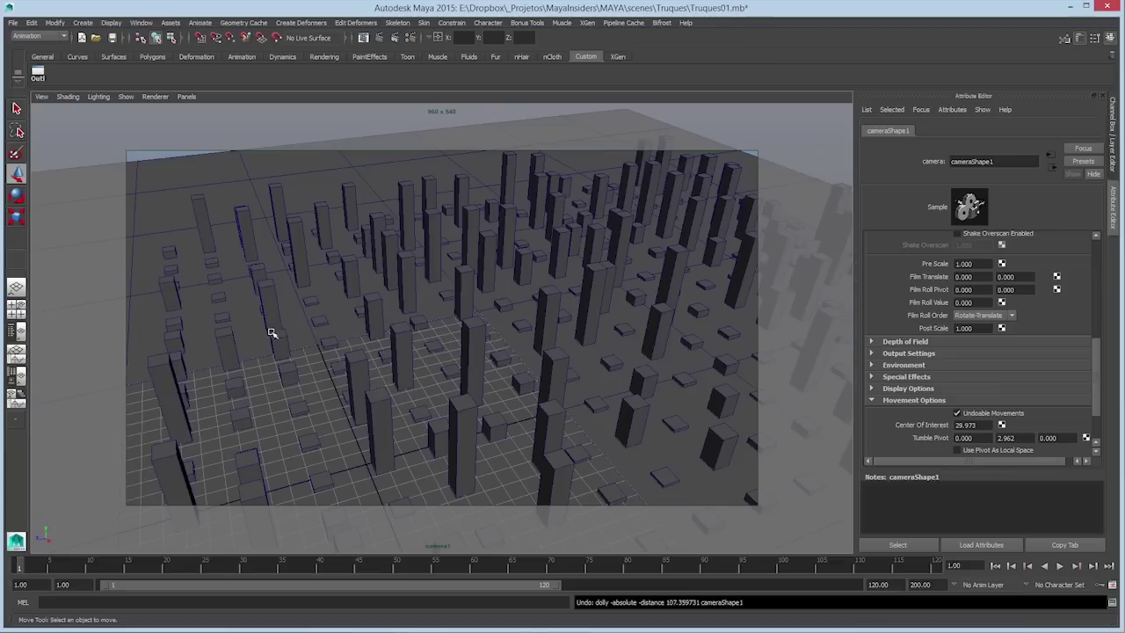
key("ctrl+z")
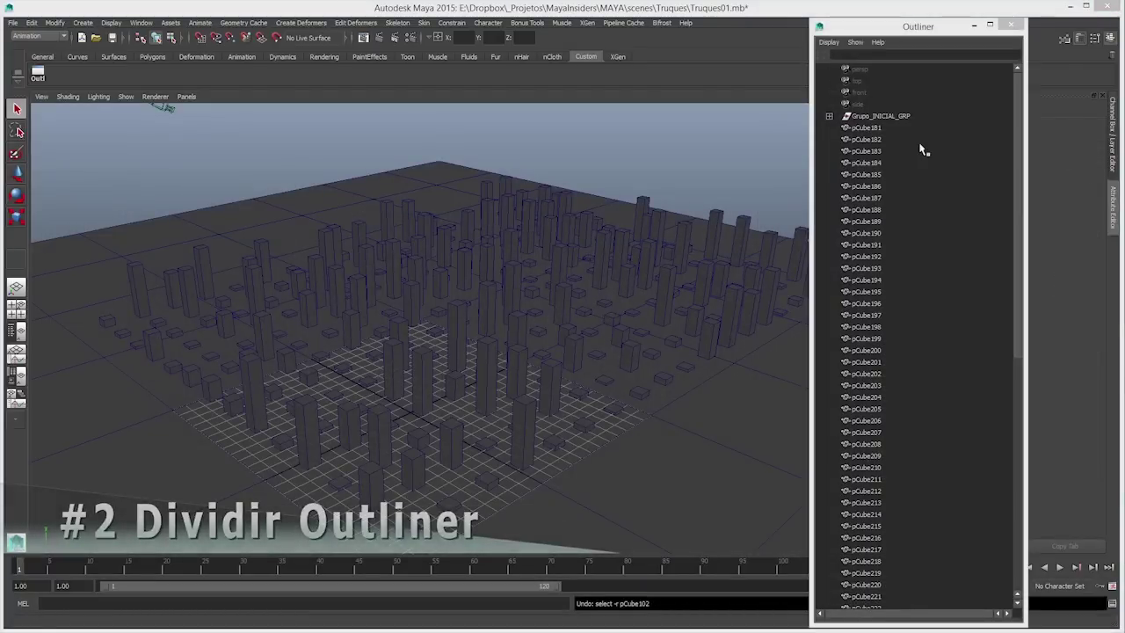
Step: Try moving pCube102 from Grupo_INICIAL_GRP into Grupo_FINAL_GRP in the single-pane Outliner, and undo the move
left_click_drag(1017, 103, 1044, 71)
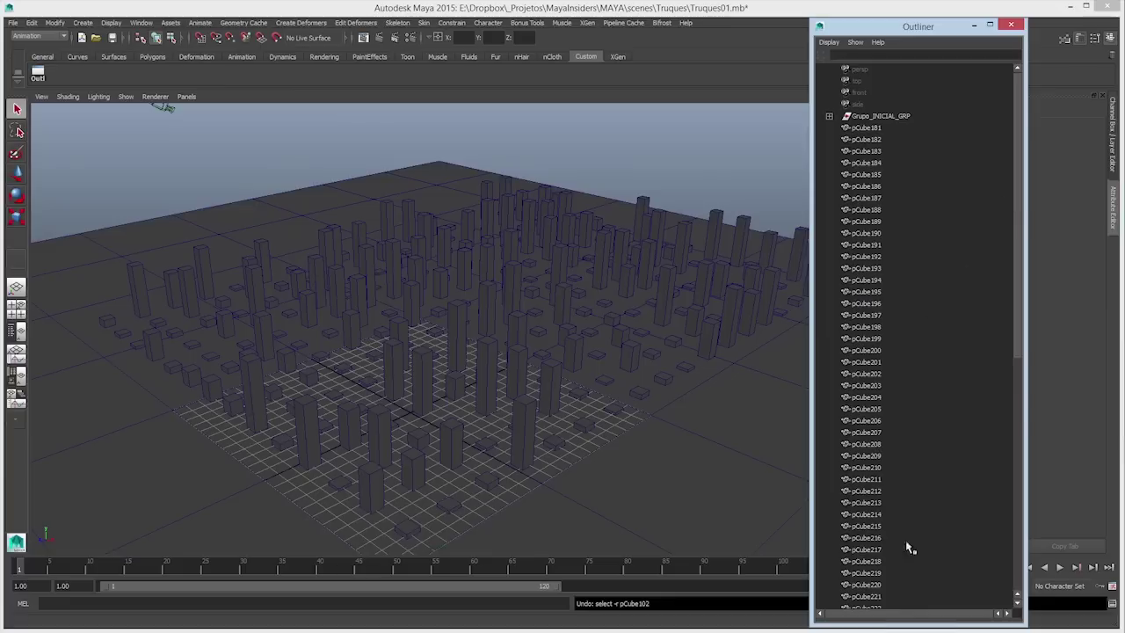
left_click(829, 117)
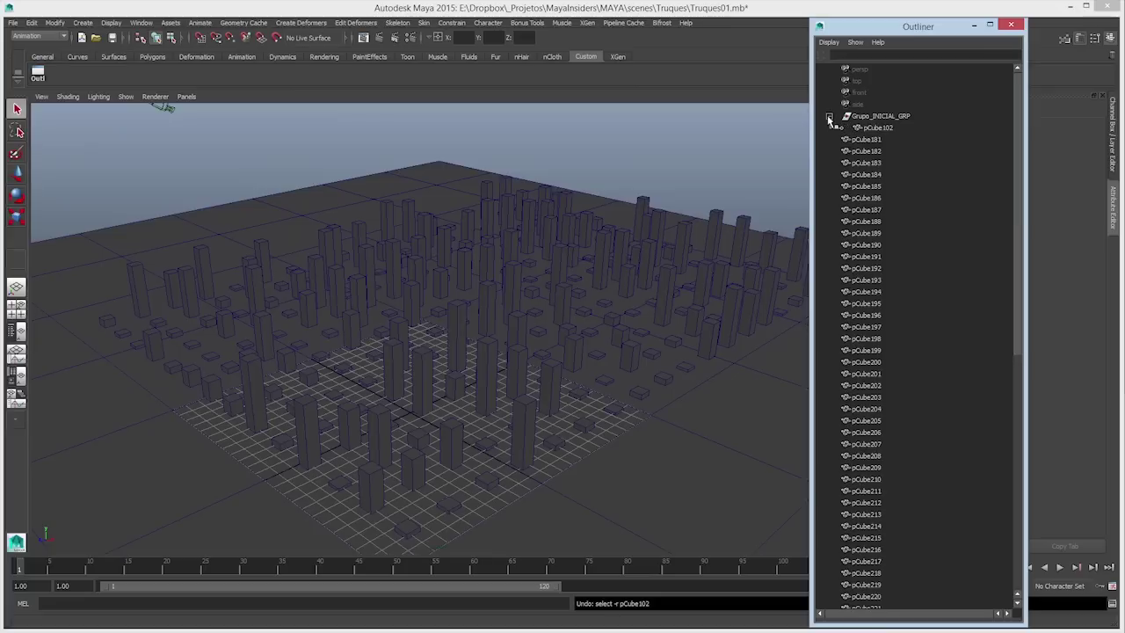
left_click(881, 131)
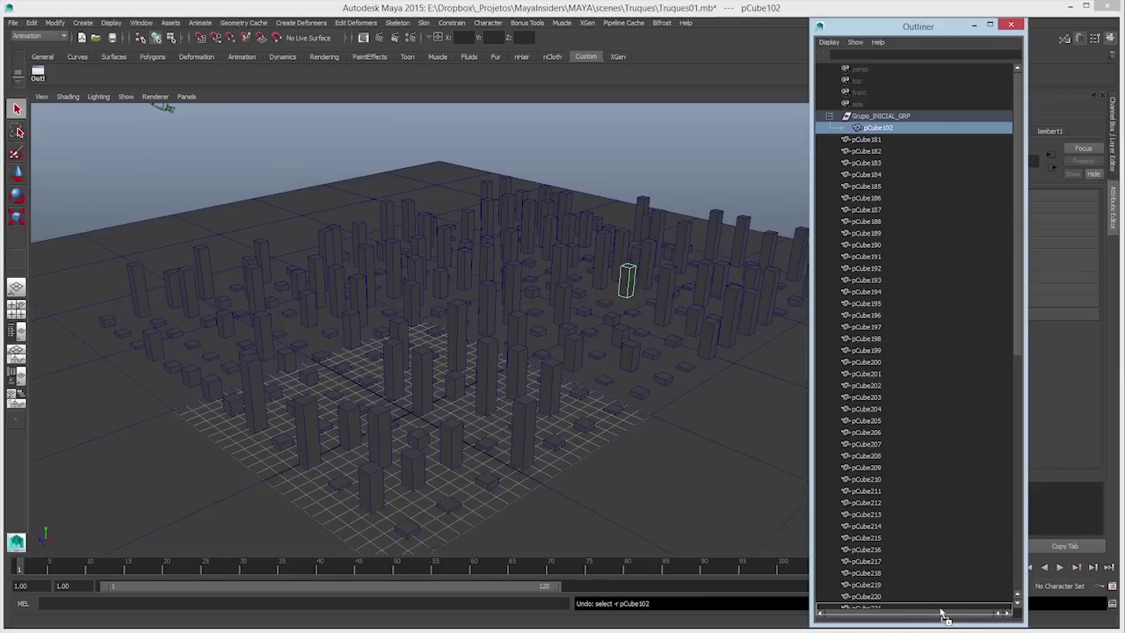
scroll(942, 606, "down", 6)
scroll(941, 612, "down", 6)
scroll(944, 617, "down", 1)
middle_click_drag(945, 572, 885, 554)
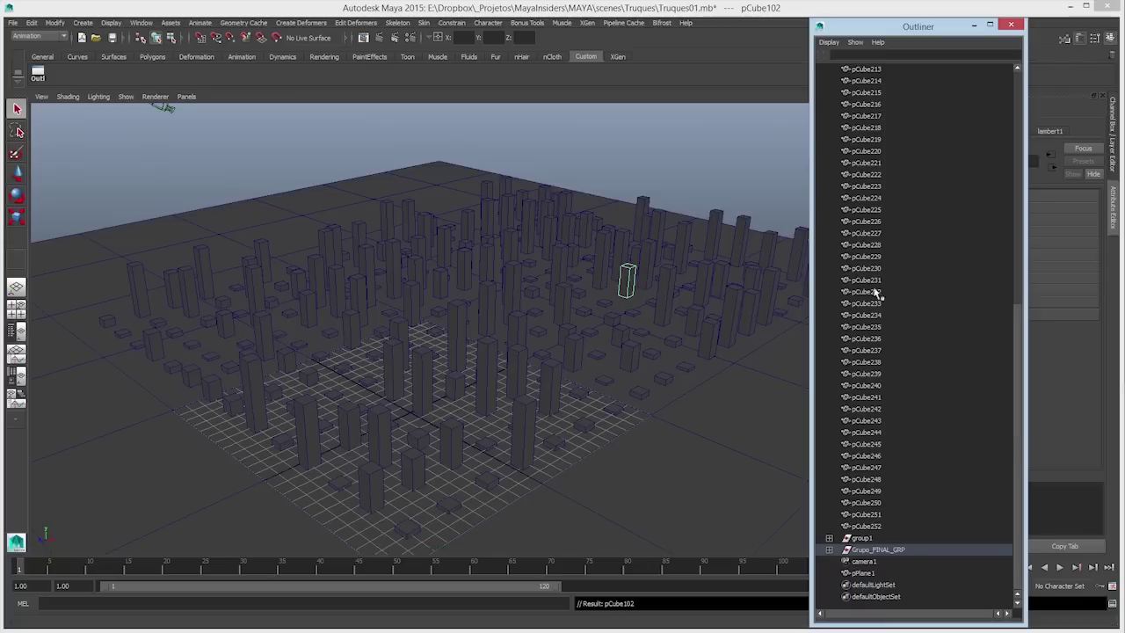
key("ctrl+z")
key("ctrl+z")
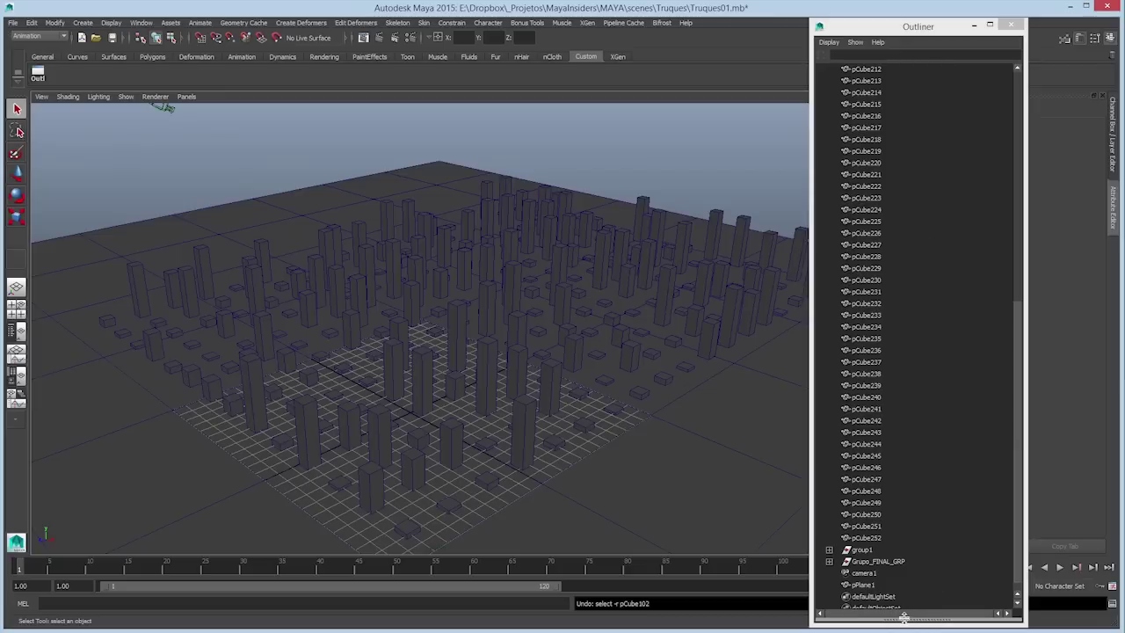
Step: Split the Outliner into two panes and move pCube102 from Grupo_INICIAL_GRP into Grupo_FINAL_GRP
left_click_drag(900, 617, 979, 289)
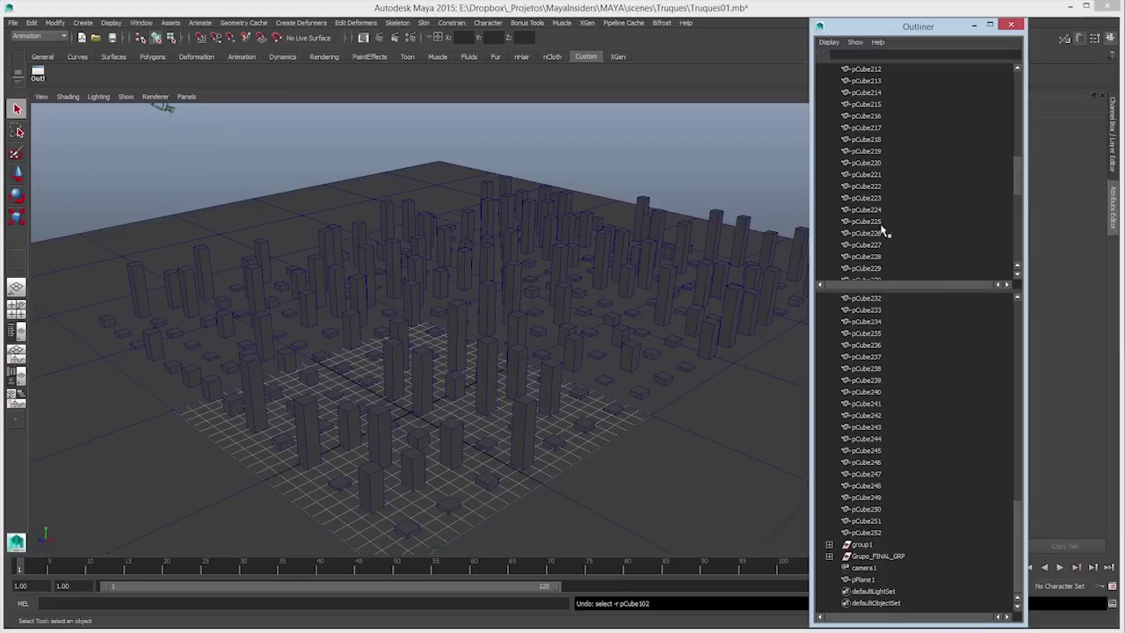
left_click_drag(1017, 191, 1018, 97)
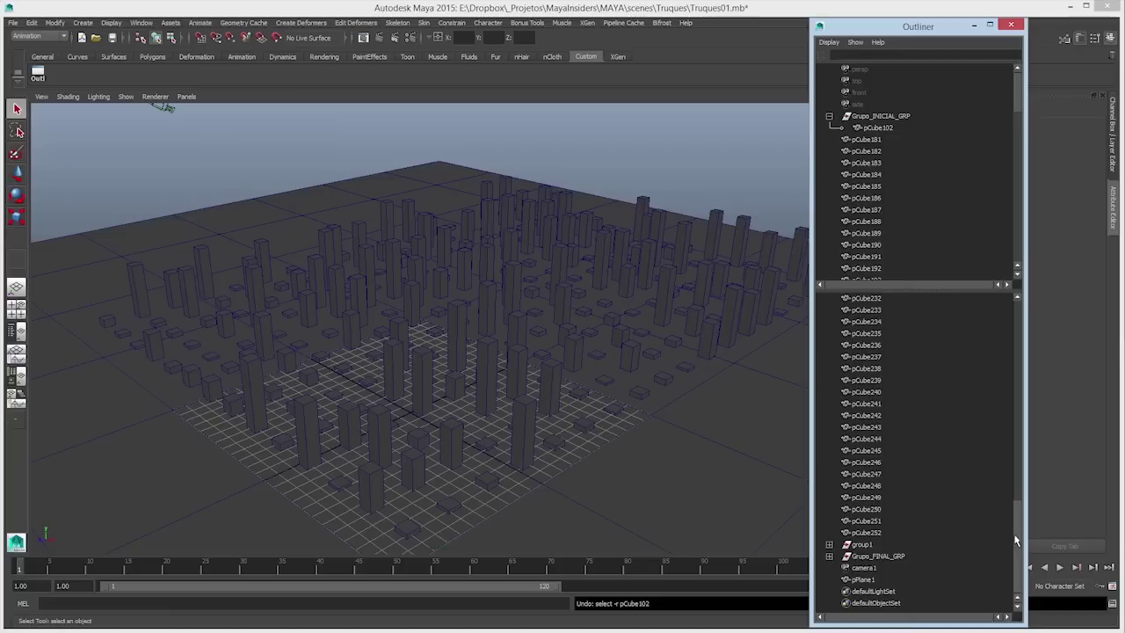
mouse_move(1015, 512)
left_mouse_down()
mouse_move(1016, 486)
mouse_move(1014, 516)
left_mouse_up()
middle_click_drag(885, 129, 875, 563)
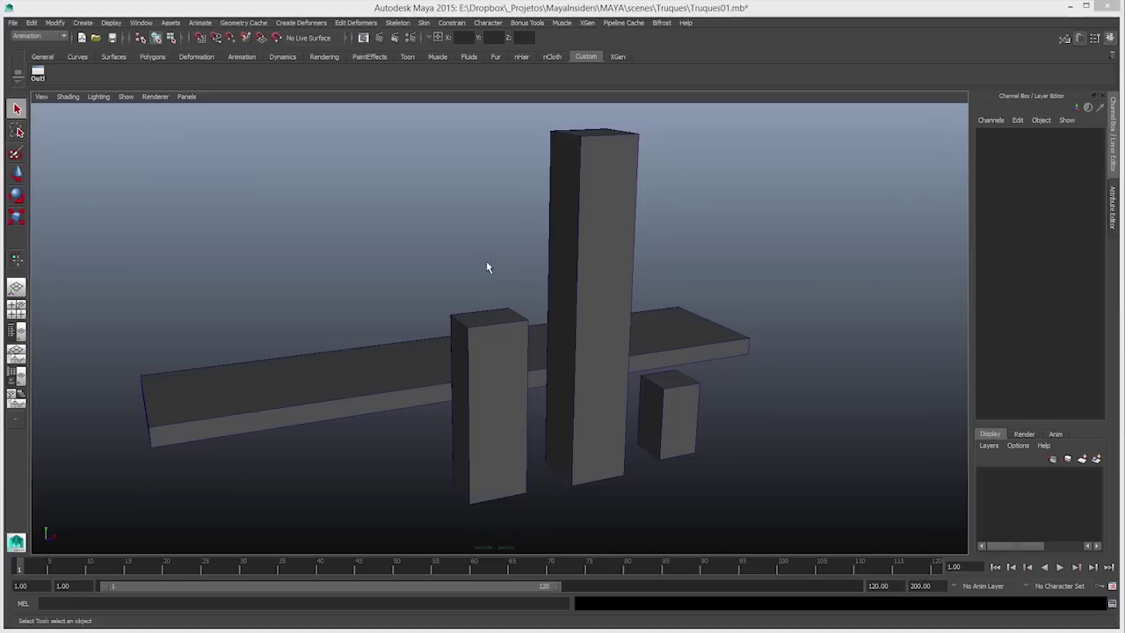
Step: Try applying the tall column's Scale Y of 7.661 to the shorter front column as well, and undo it
left_click(486, 351)
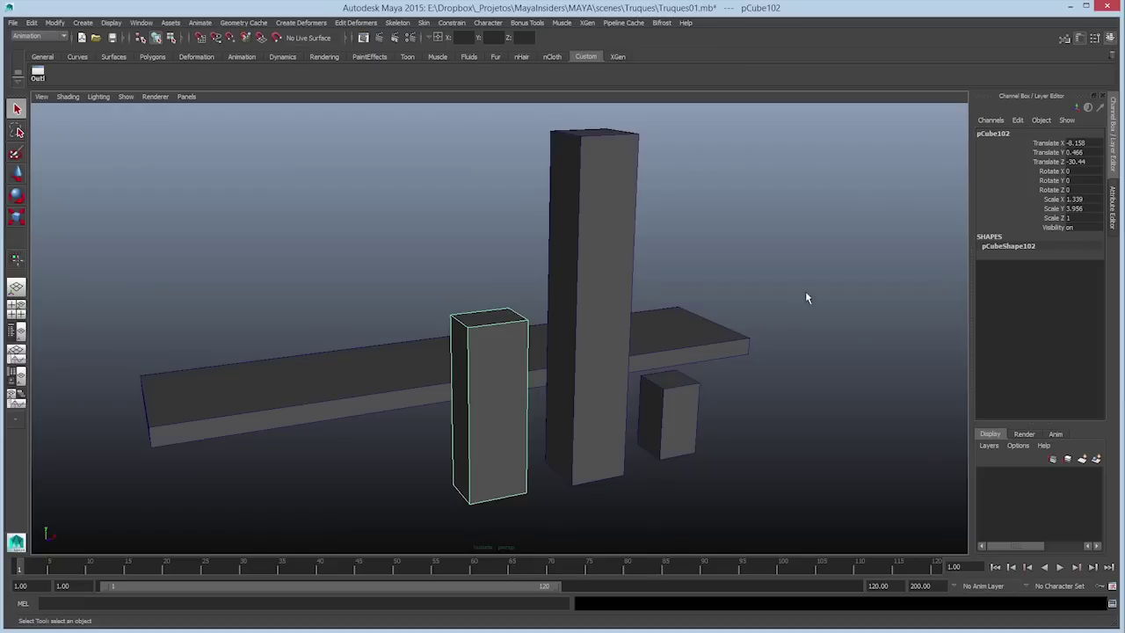
left_click(455, 264)
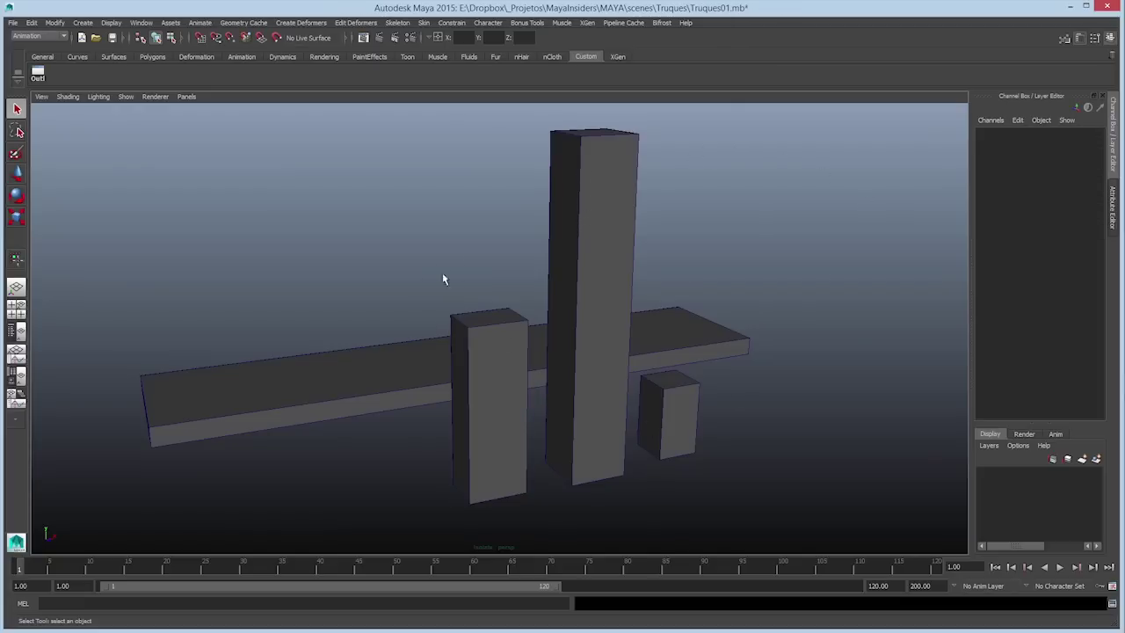
left_click(490, 332)
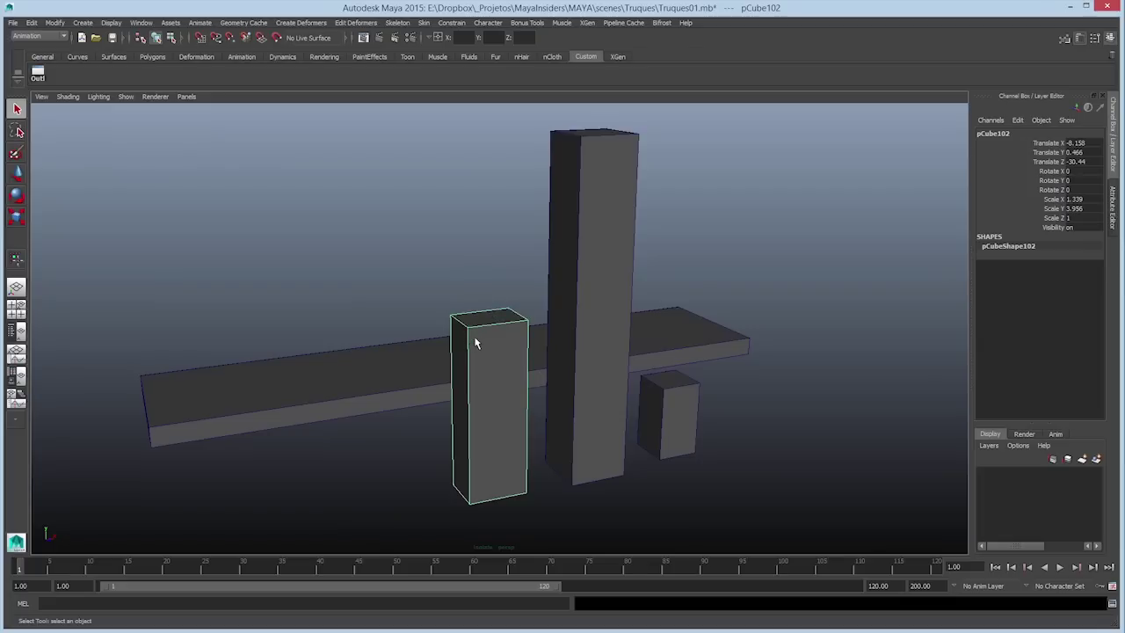
left_click(600, 164, "shift")
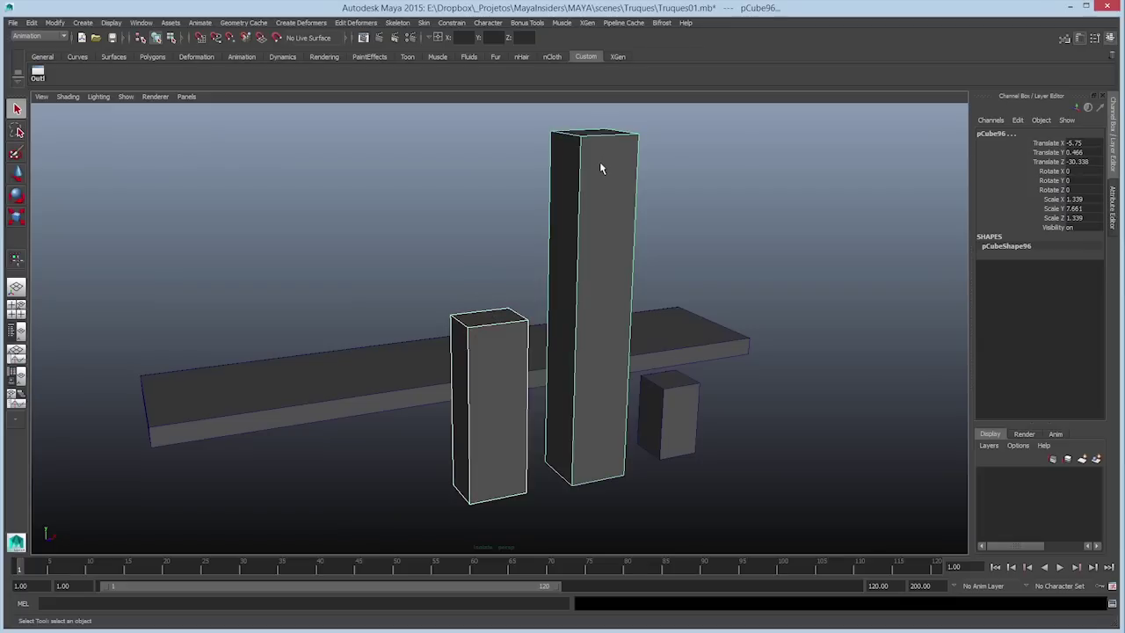
double_click(1075, 209)
key("Tab")
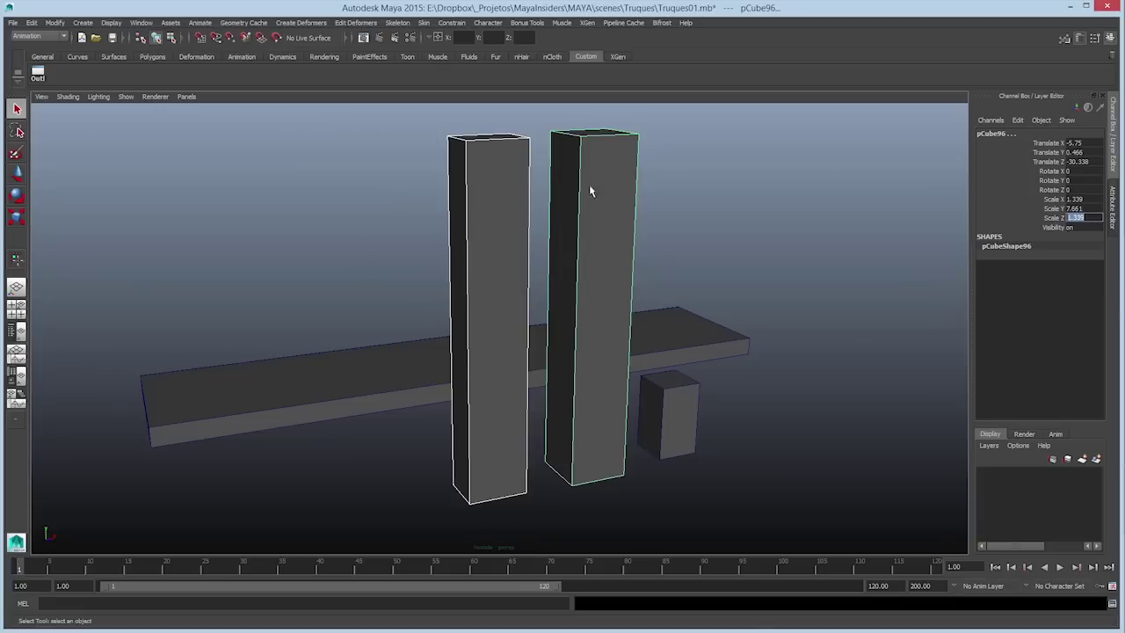
left_click(706, 187)
key("ctrl+z")
key("ctrl+z")
left_click(708, 193)
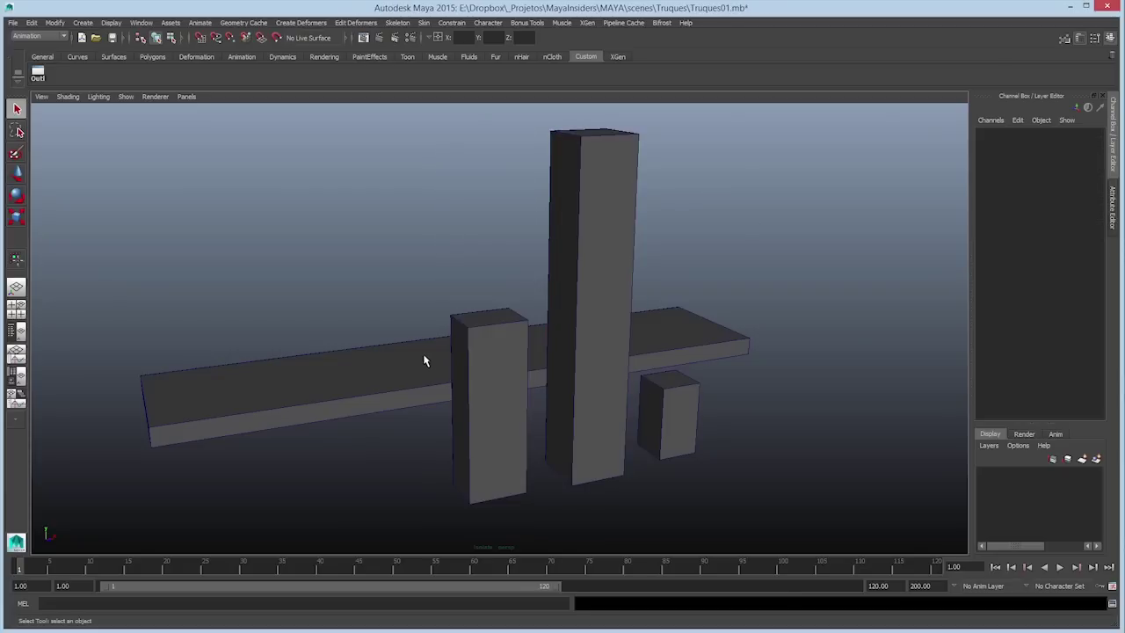
Step: Select all three columns with the tallest last, apply its Scale Y of 7.661 to them all, and clear the selection
right_click_drag(507, 389, 442, 344, "alt")
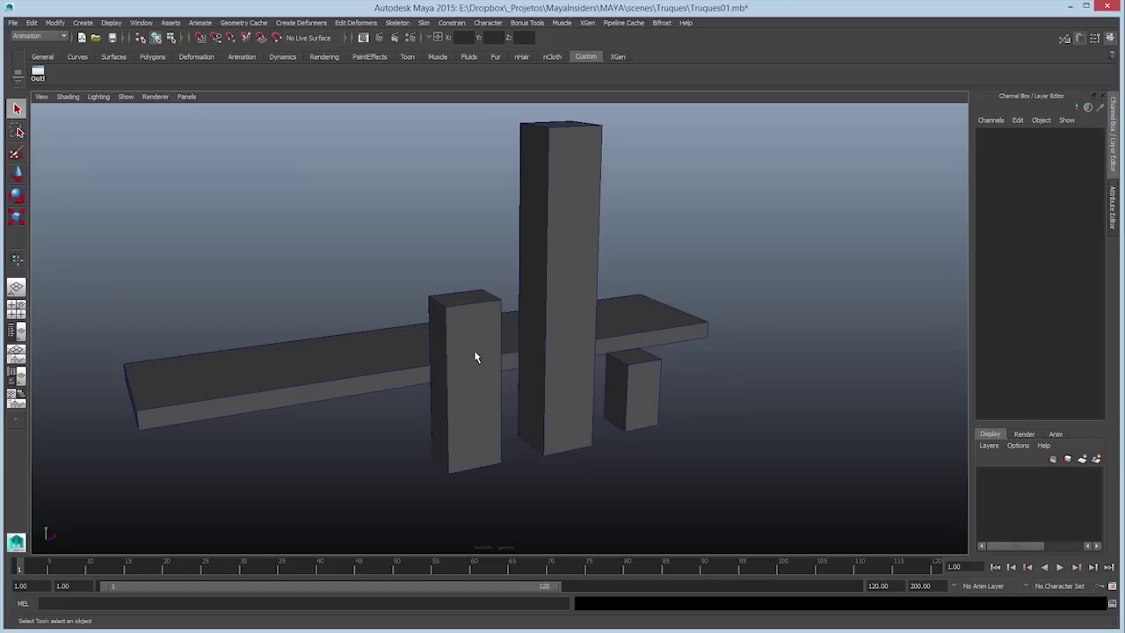
left_click(472, 317)
left_click(634, 397, "shift")
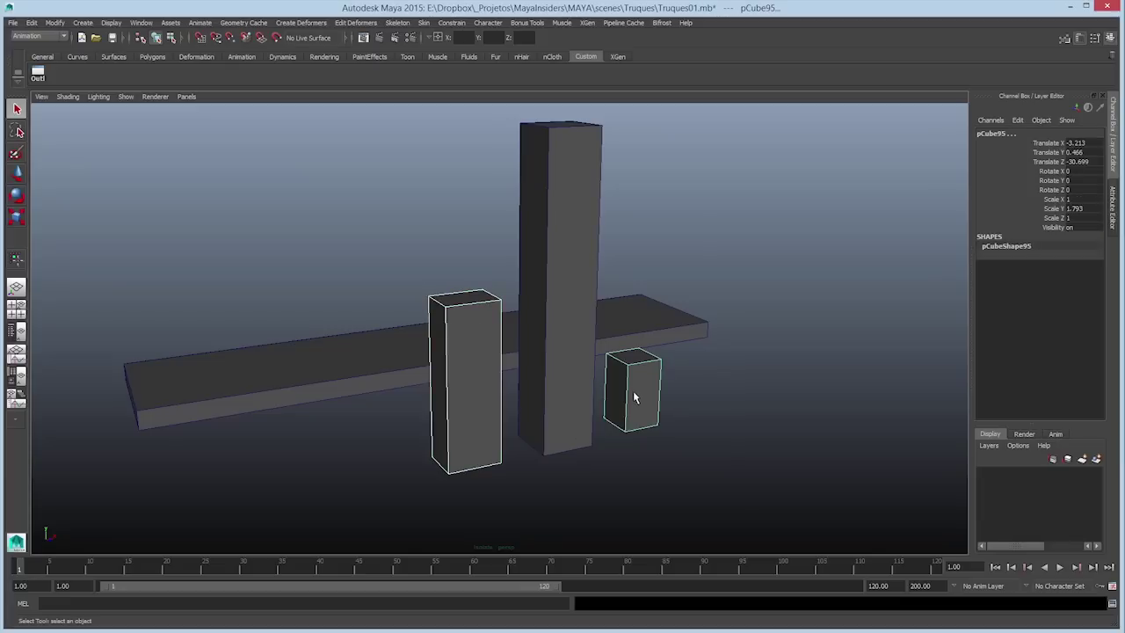
left_click(560, 172, "shift")
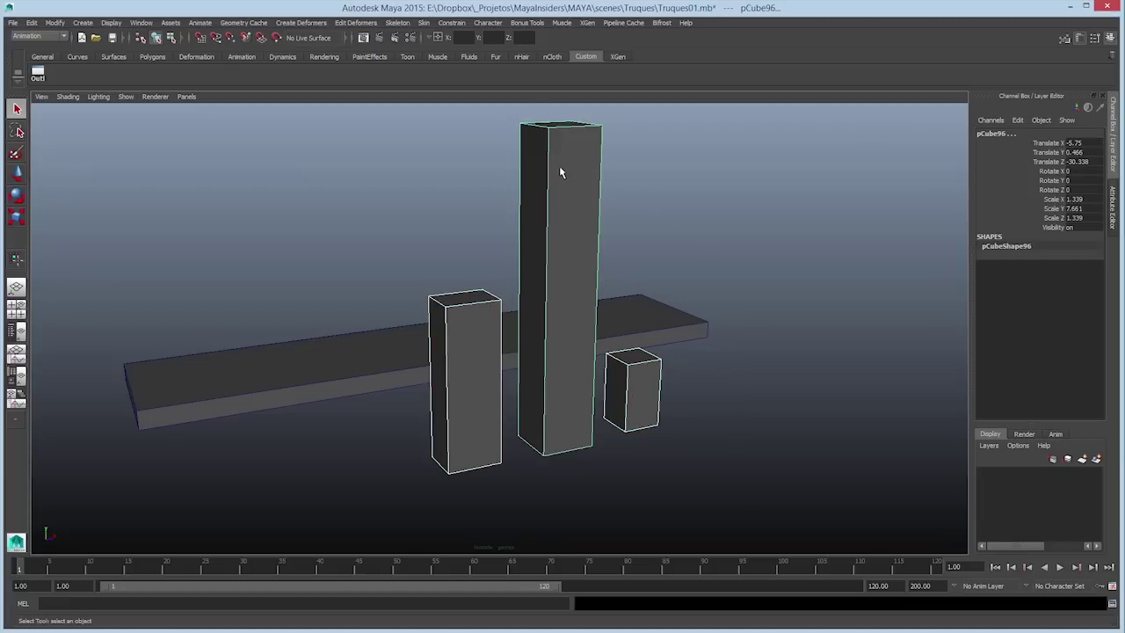
double_click(1085, 210)
key("Return")
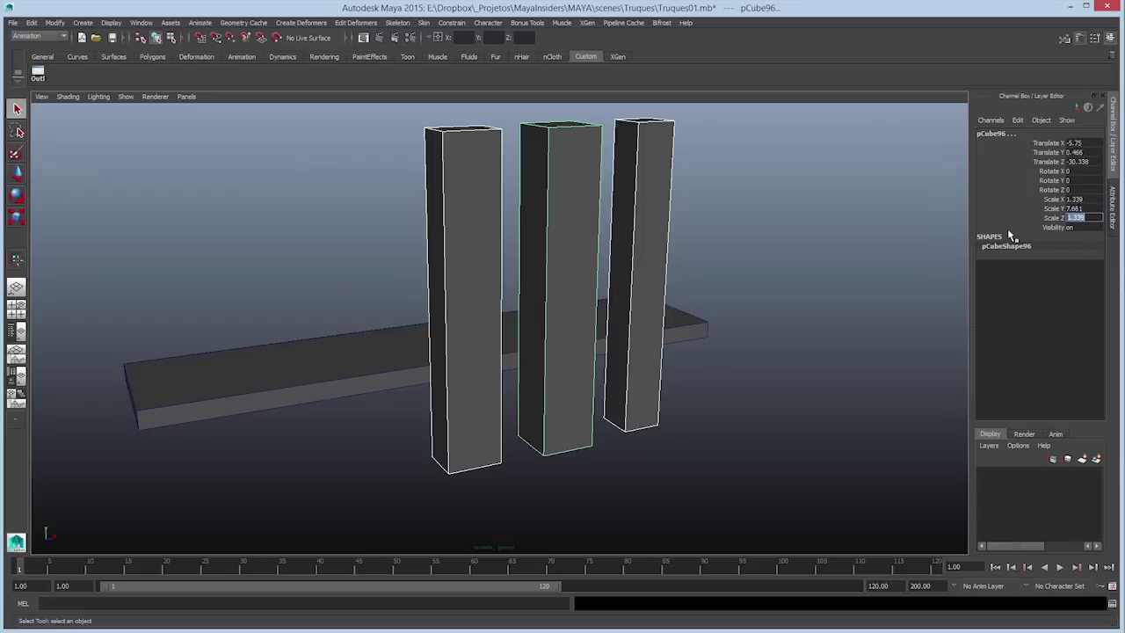
left_click(687, 213)
left_click_drag(689, 219, 580, 211, "alt")
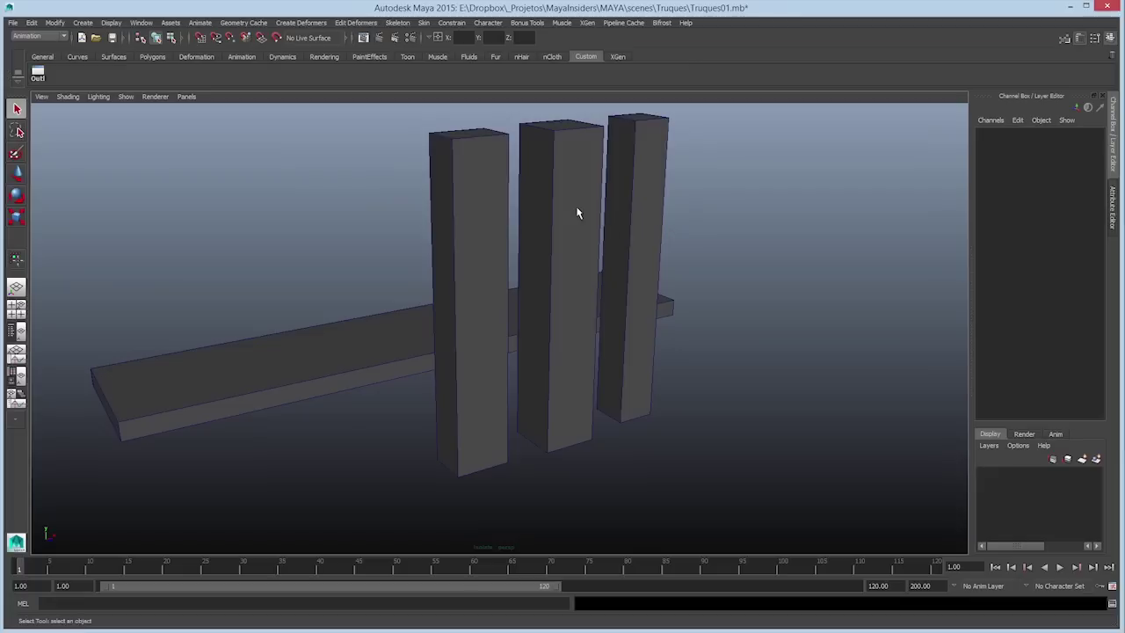
left_click_drag(481, 215, 495, 243, "alt")
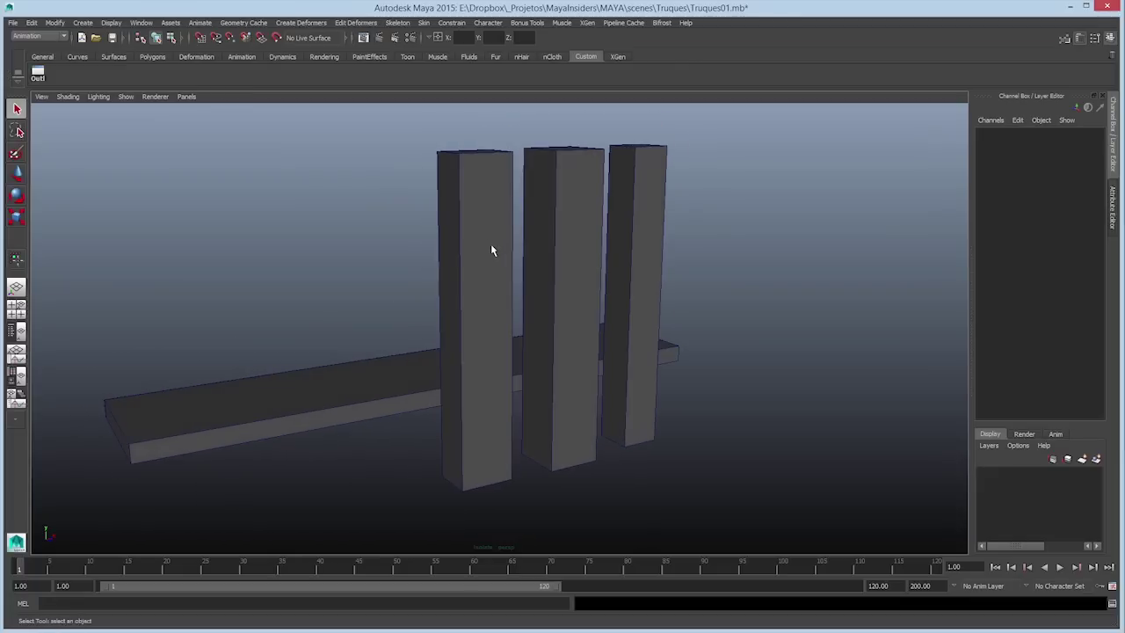
left_click(491, 250)
left_click(554, 234, "shift")
left_click(628, 218, "shift")
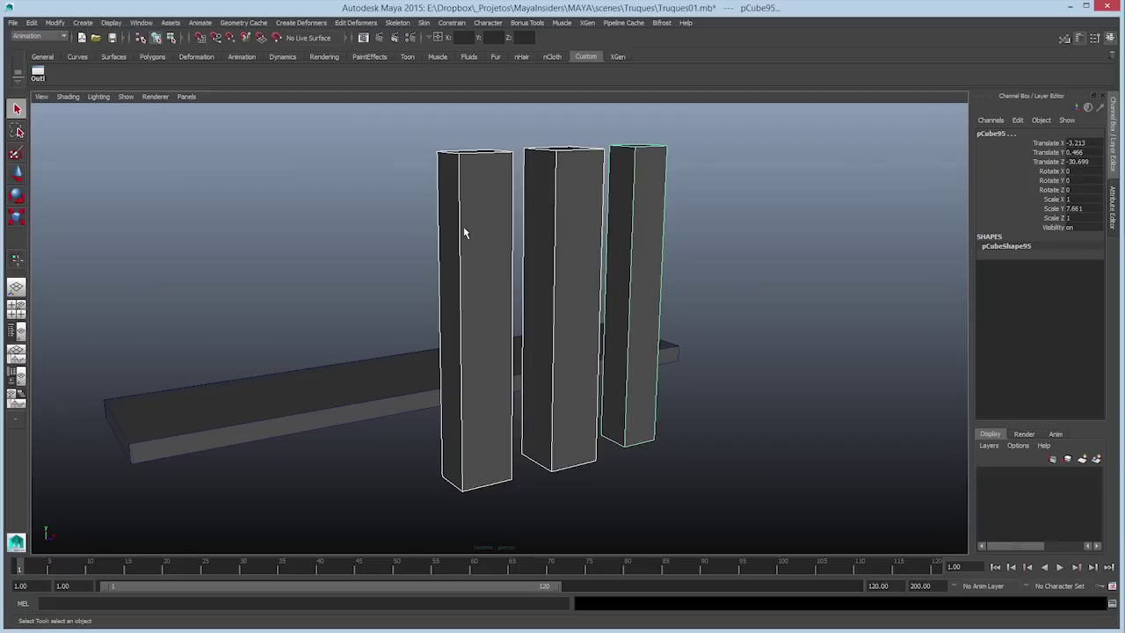
left_click_drag(469, 227, 474, 224, "alt")
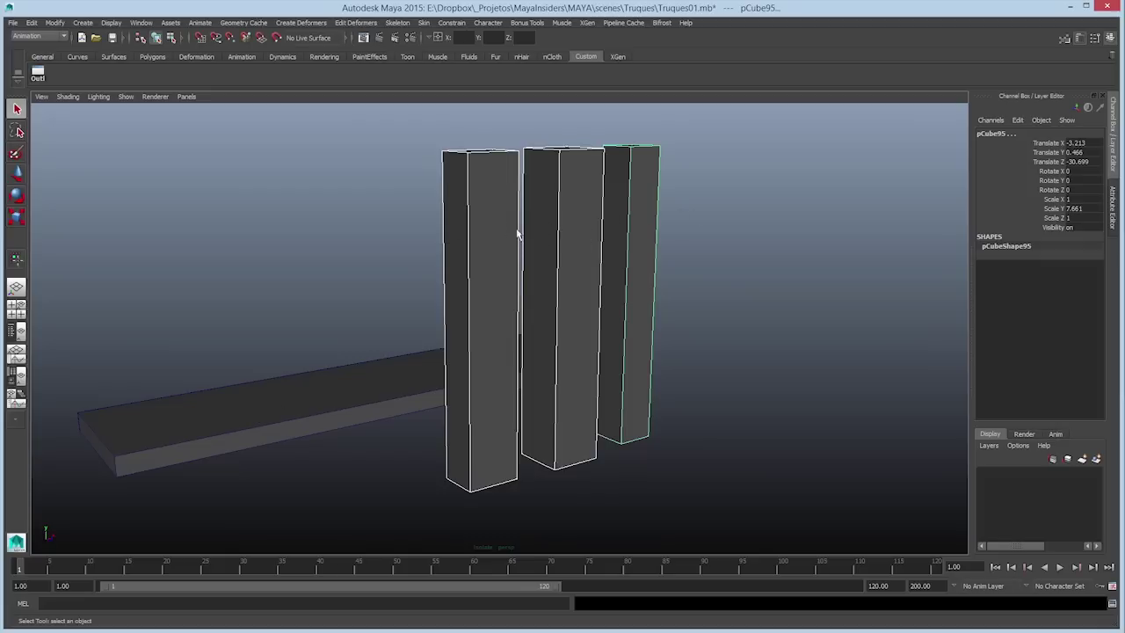
left_click(754, 221)
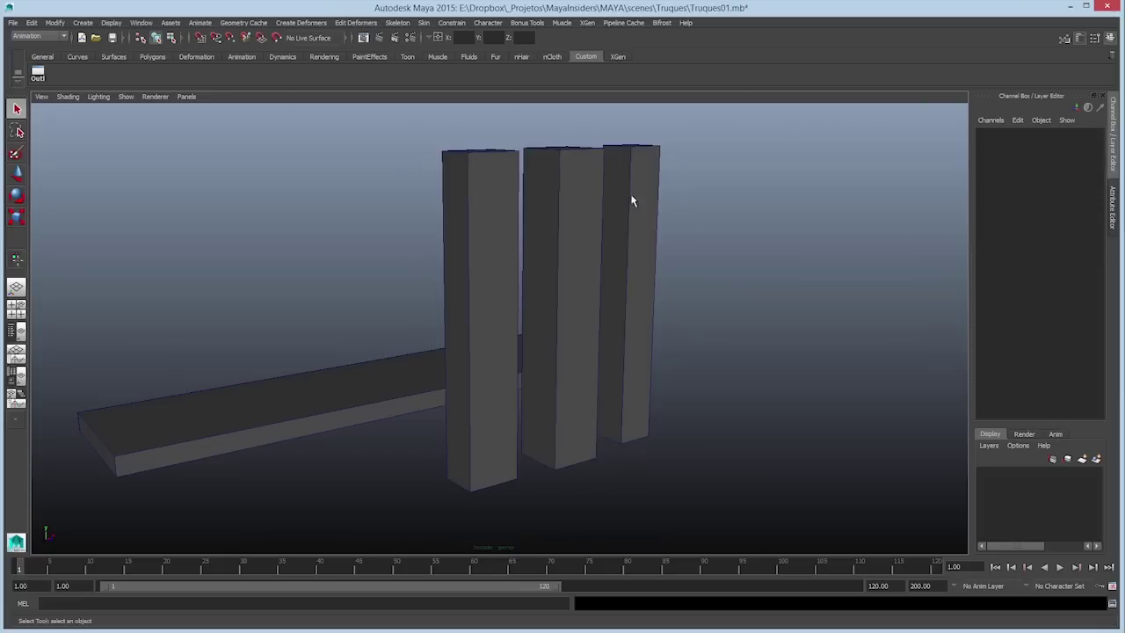
Step: Select the three columns with the long flat slab last, apply its Translate Z of -39.211 to them all, and clear the selection
left_click(643, 219)
left_click(556, 239)
left_click(500, 242)
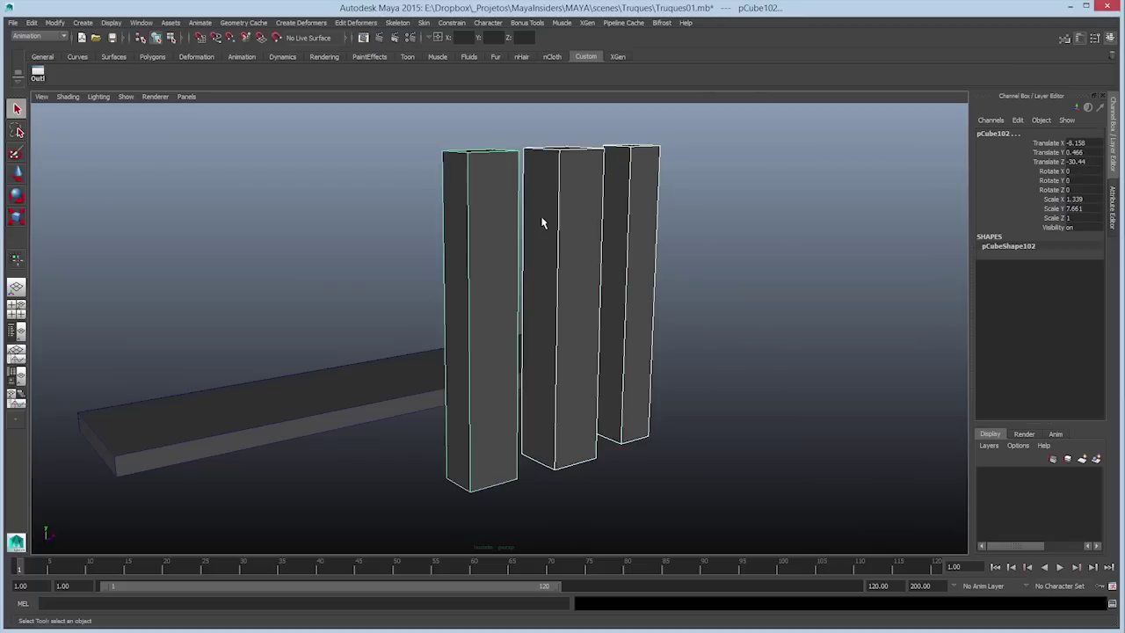
left_click(209, 421)
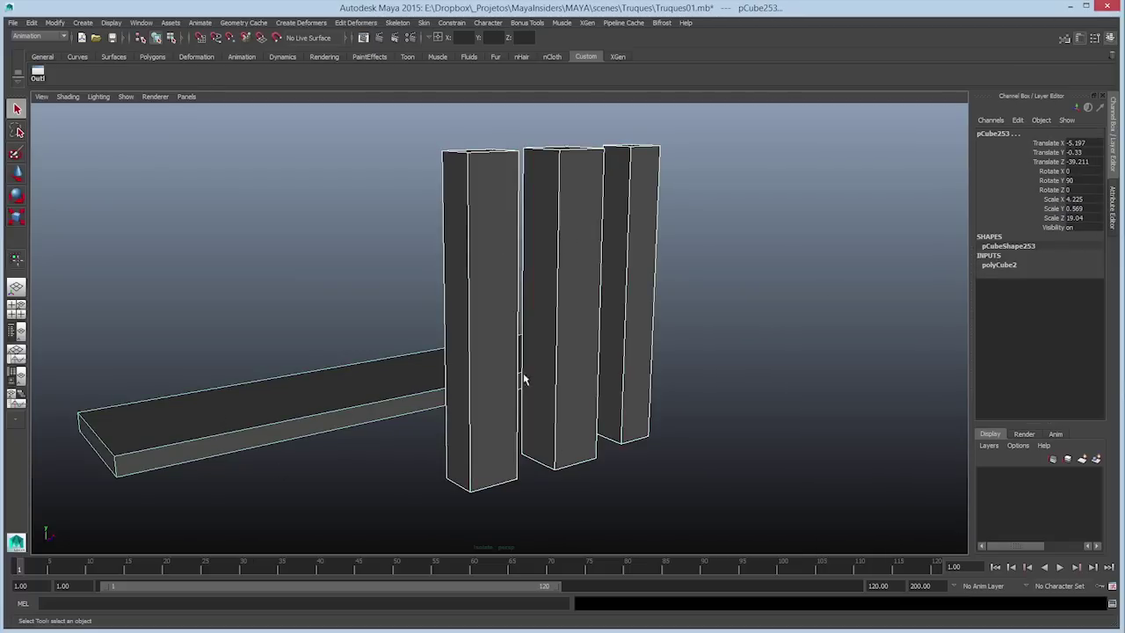
double_click(1081, 162)
type("0")
key("Return")
left_click(524, 307)
left_click_drag(525, 308, 482, 326, "alt")
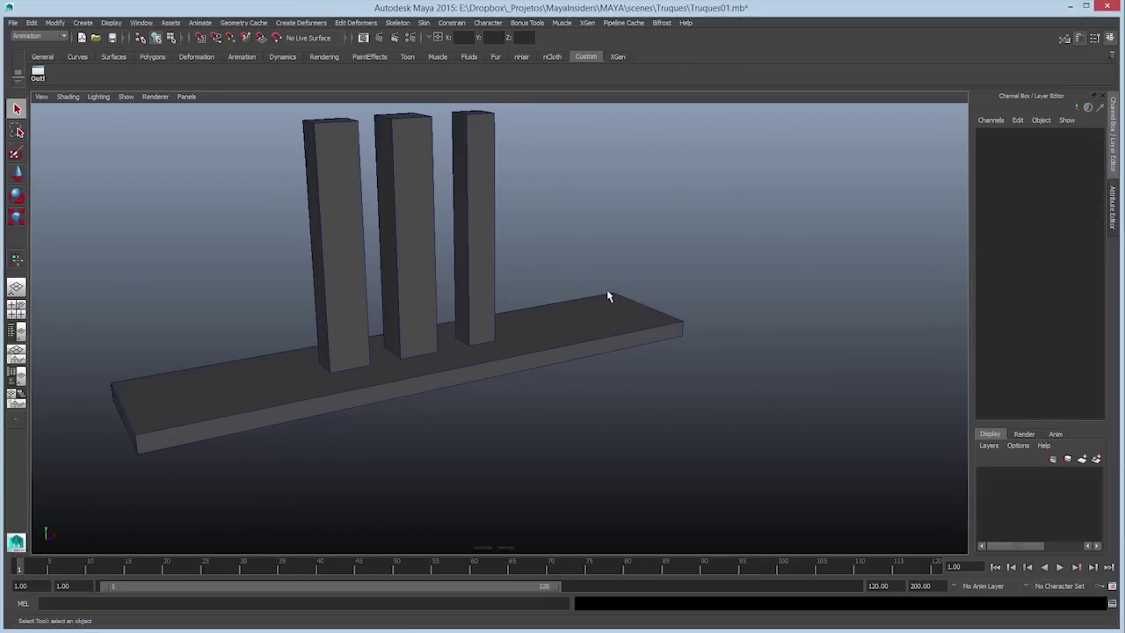
Step: Examine the polyBevel settings, especially Fraction, of the beveled columns one after another, starting with the pointed one
left_click_drag(823, 265, 550, 287, "alt")
left_click(608, 266)
key("f")
left_click_drag(711, 276, 819, 214, "alt")
left_click(817, 207)
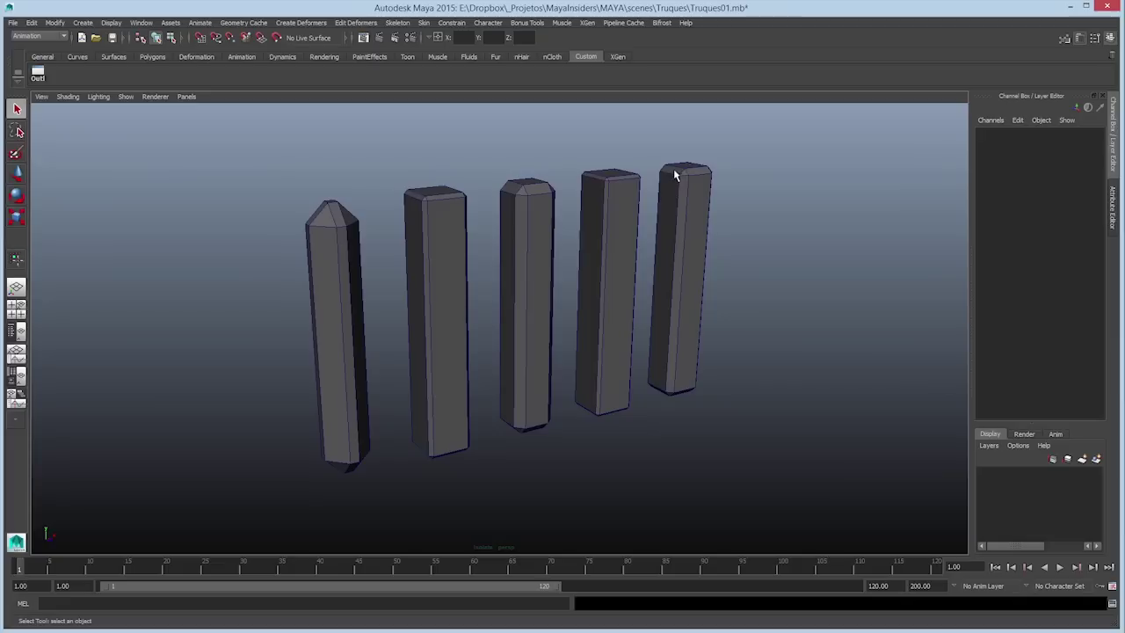
left_click(330, 211)
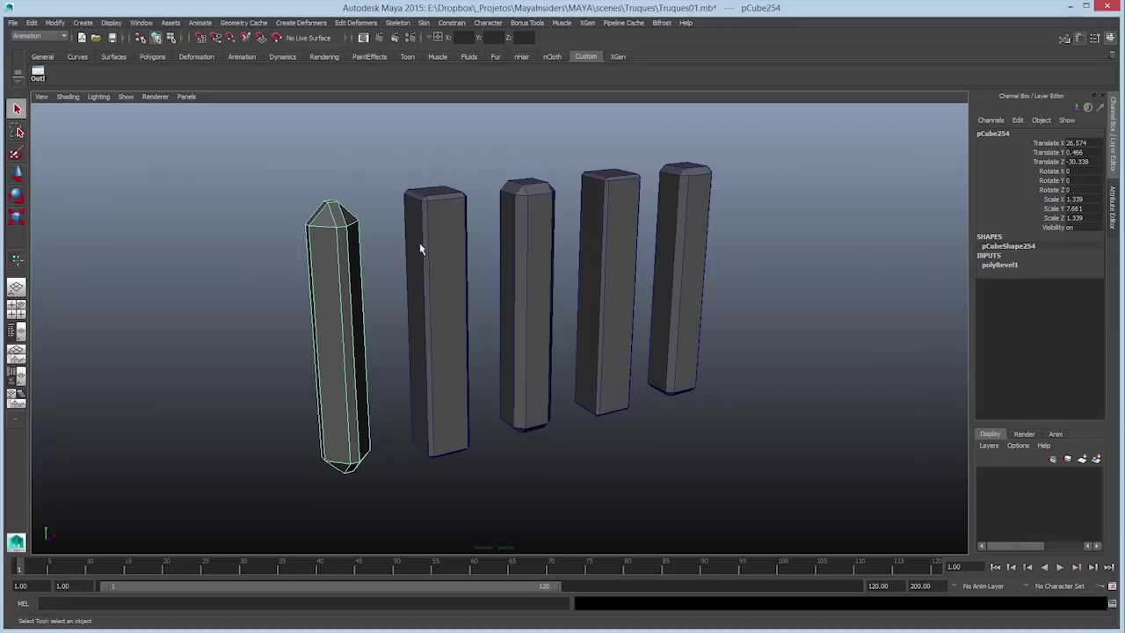
left_click(1009, 266)
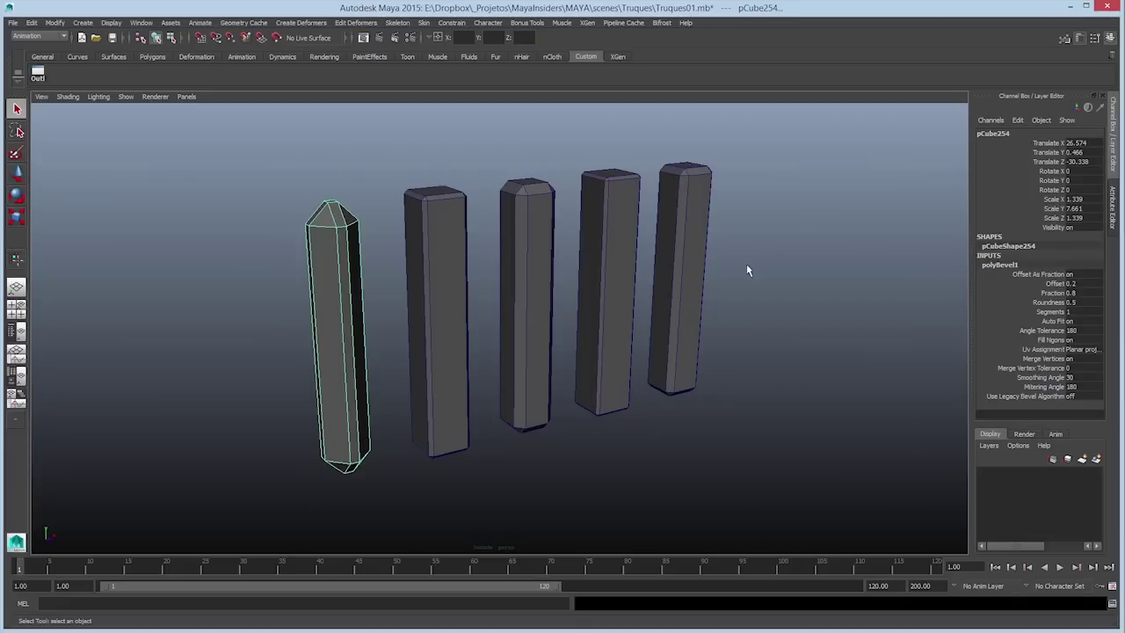
left_click(452, 266)
left_click(1009, 265)
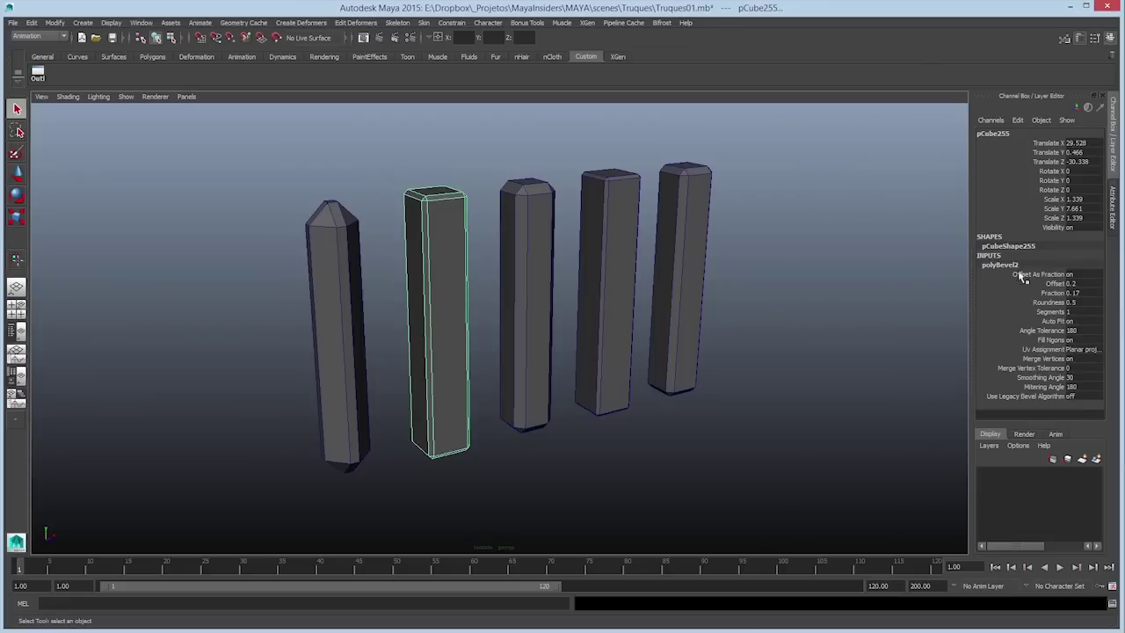
left_click(541, 225)
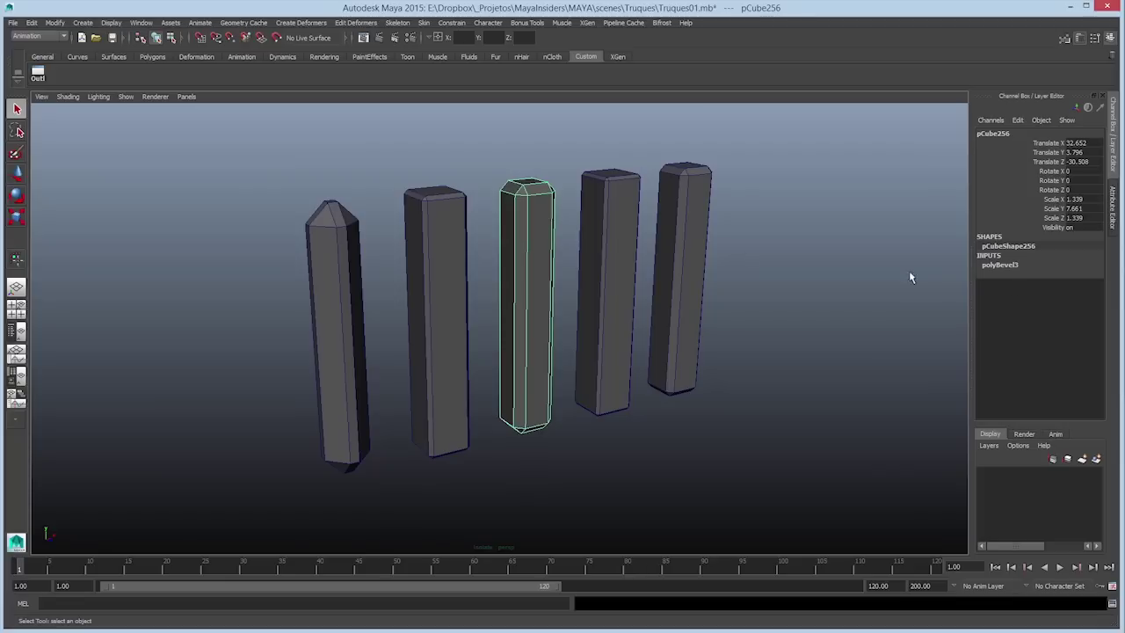
left_click(986, 266)
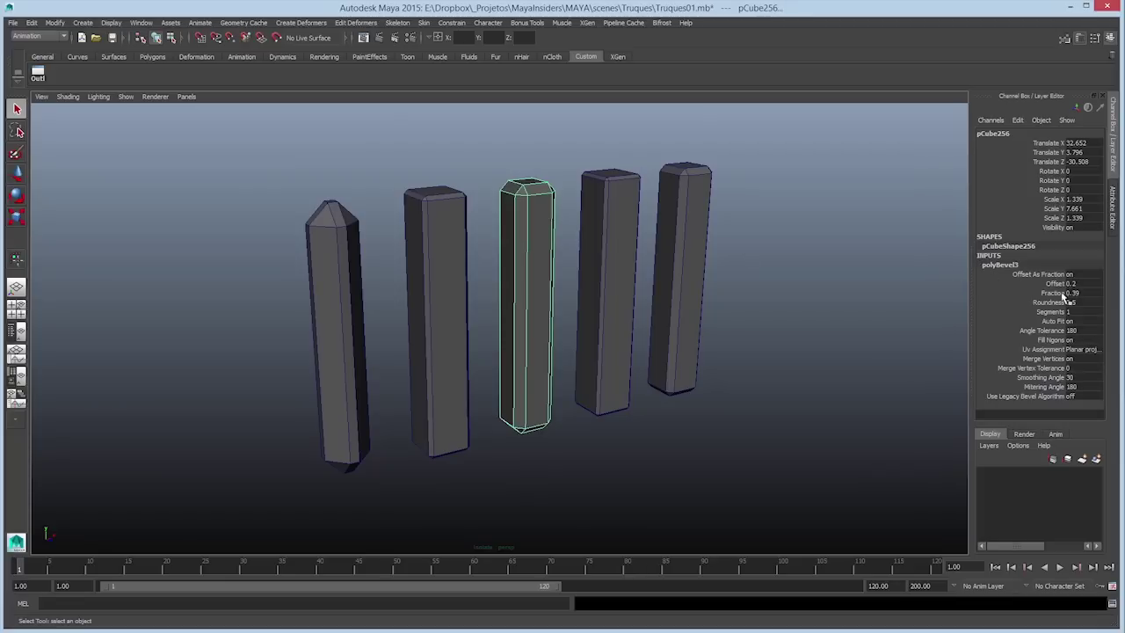
left_click(620, 254)
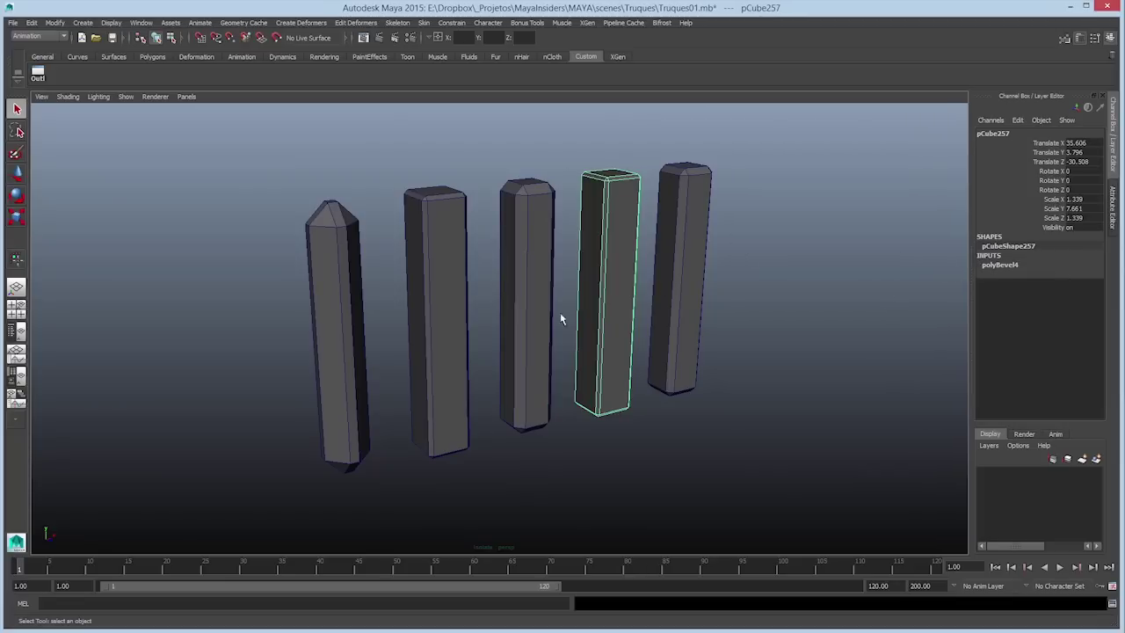
left_click(238, 237)
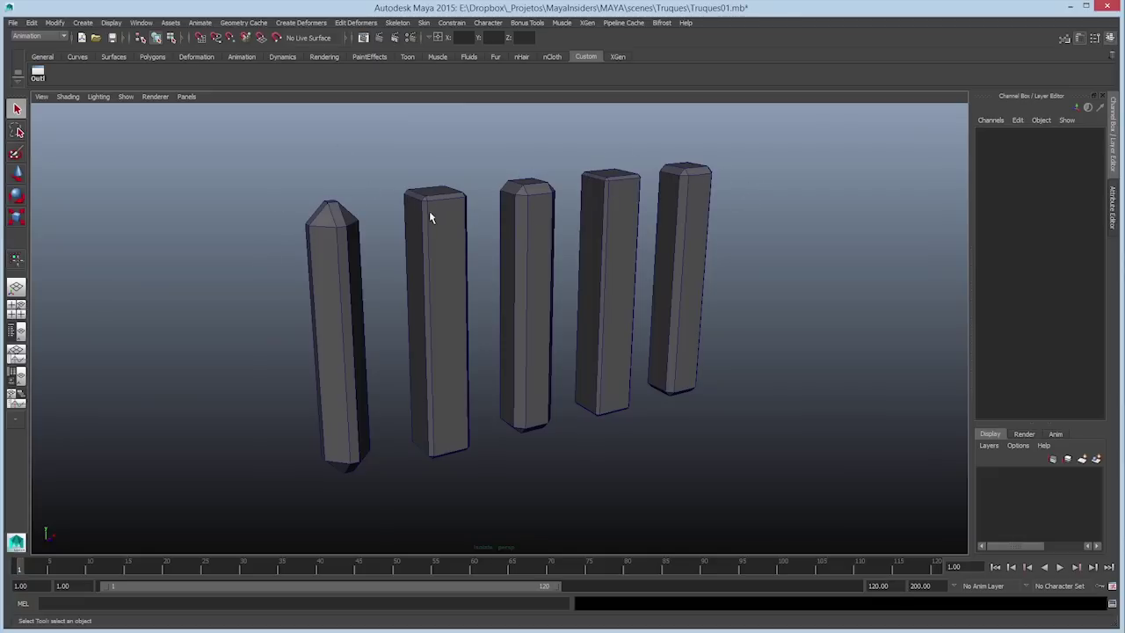
Step: Select the other four beveled columns and the pointed one last, apply its bevel Fraction of 0.8 to them all, and clear the selection
left_click_drag(435, 138, 709, 456)
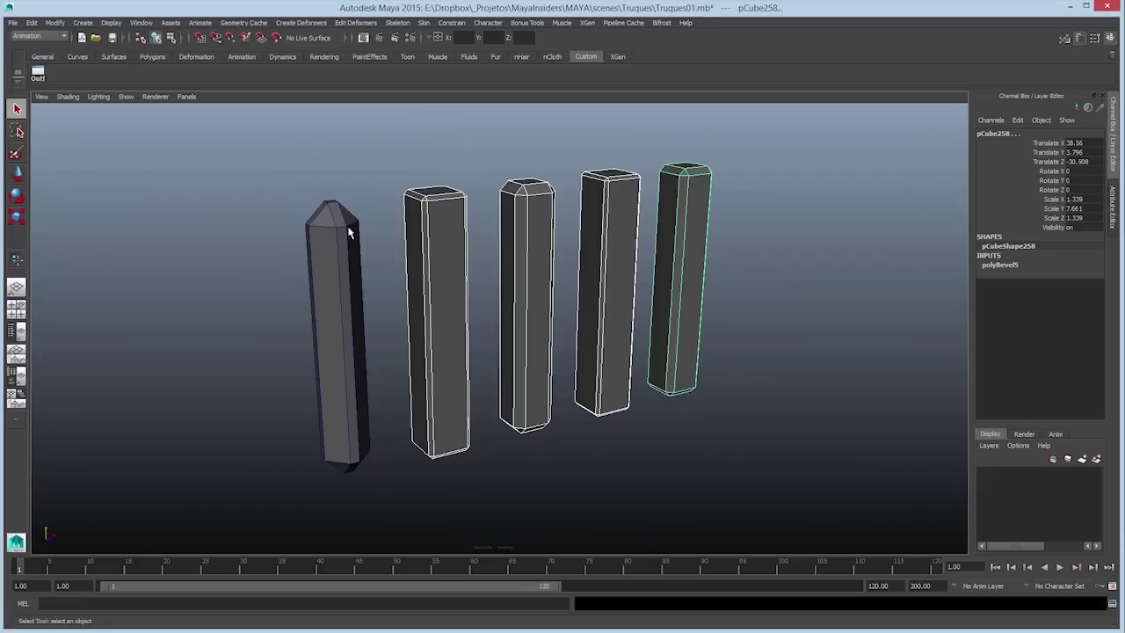
left_click_drag(741, 154, 433, 468)
left_click(335, 221, "shift")
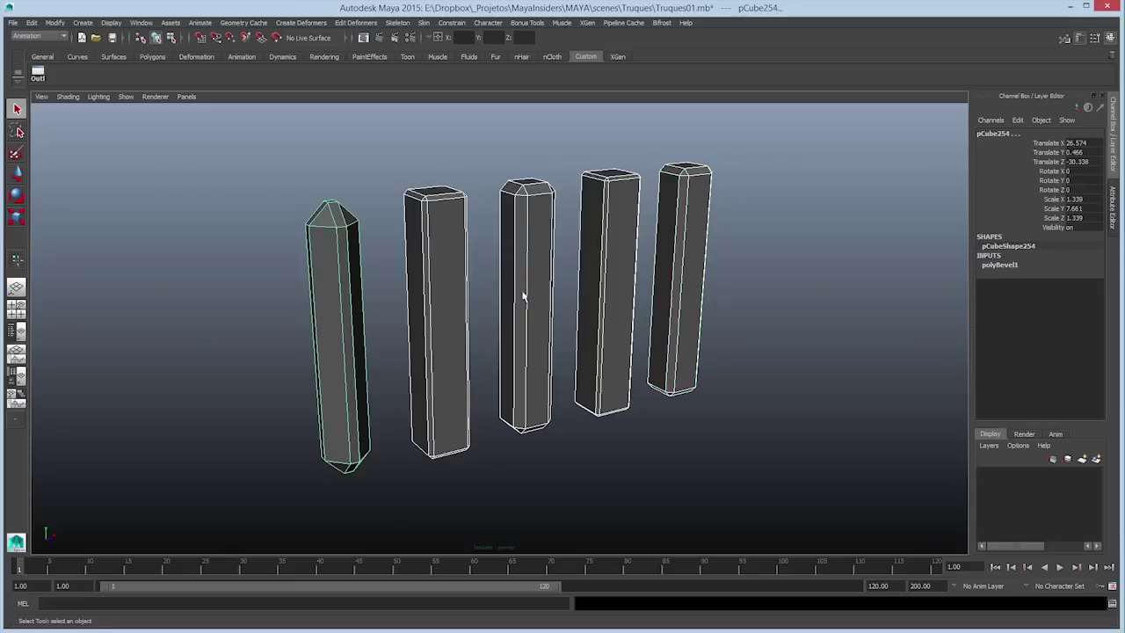
left_click(1000, 265)
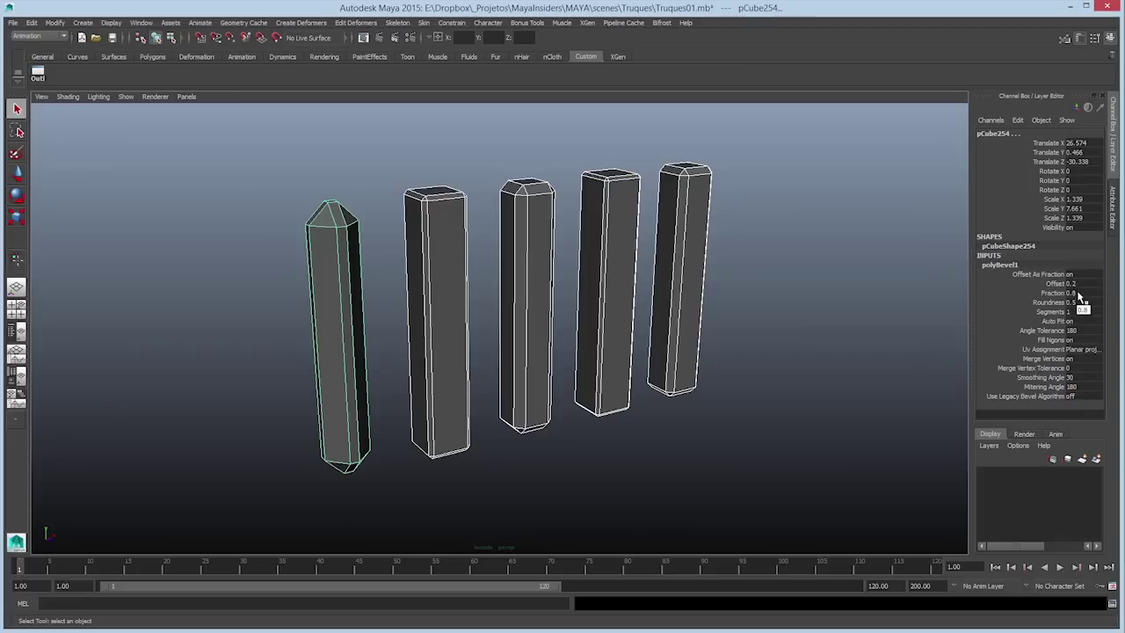
double_click(1077, 291)
key("Tab")
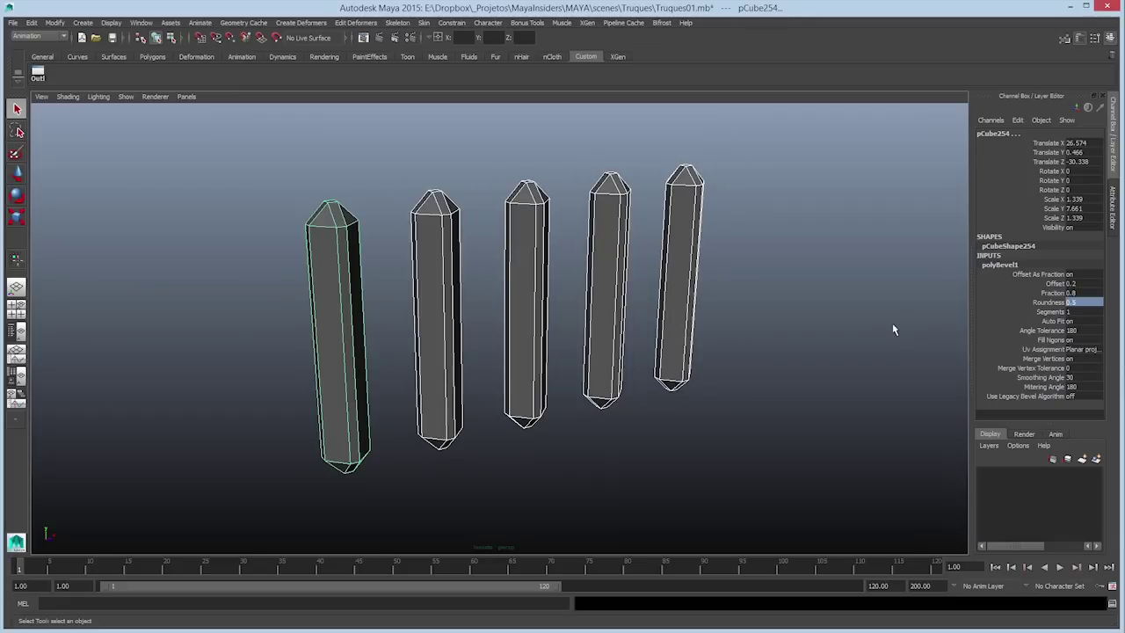
left_click(892, 330)
Step: Check the bevel Fraction of each of the five columns individually
left_click_drag(892, 330, 875, 316, "alt")
left_click(359, 209)
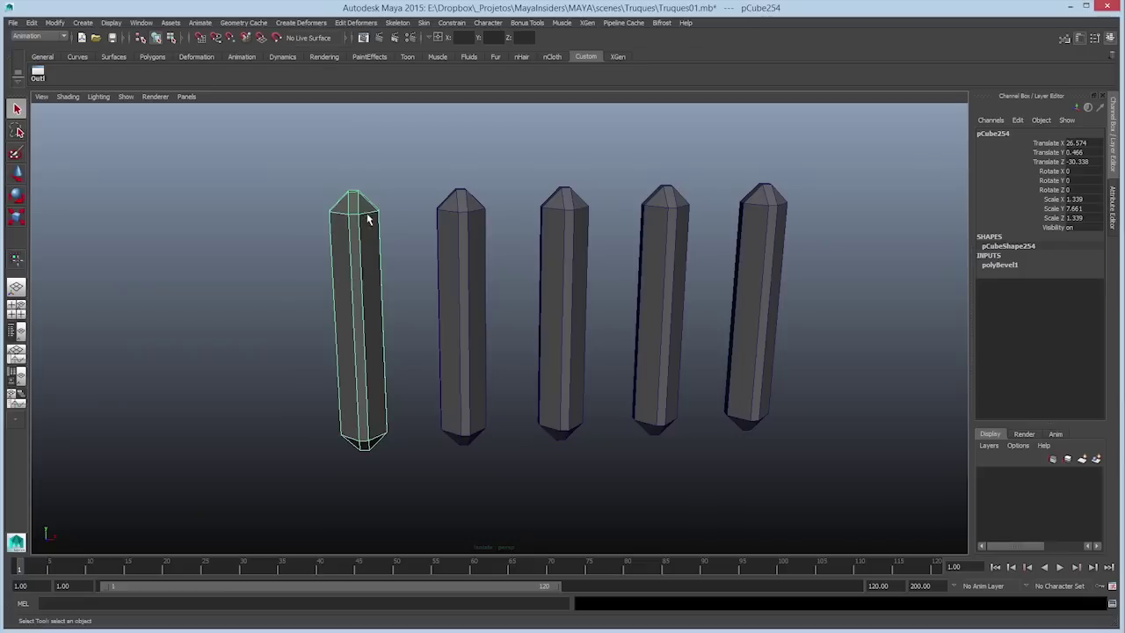
left_click(1009, 266)
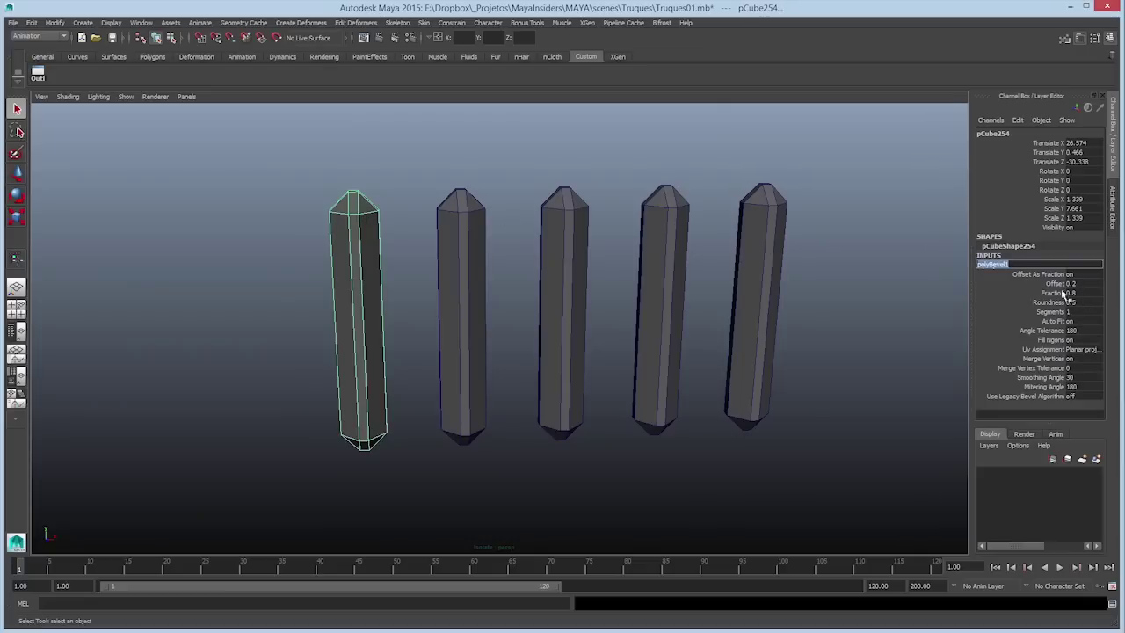
left_click(475, 220)
left_click(1002, 265)
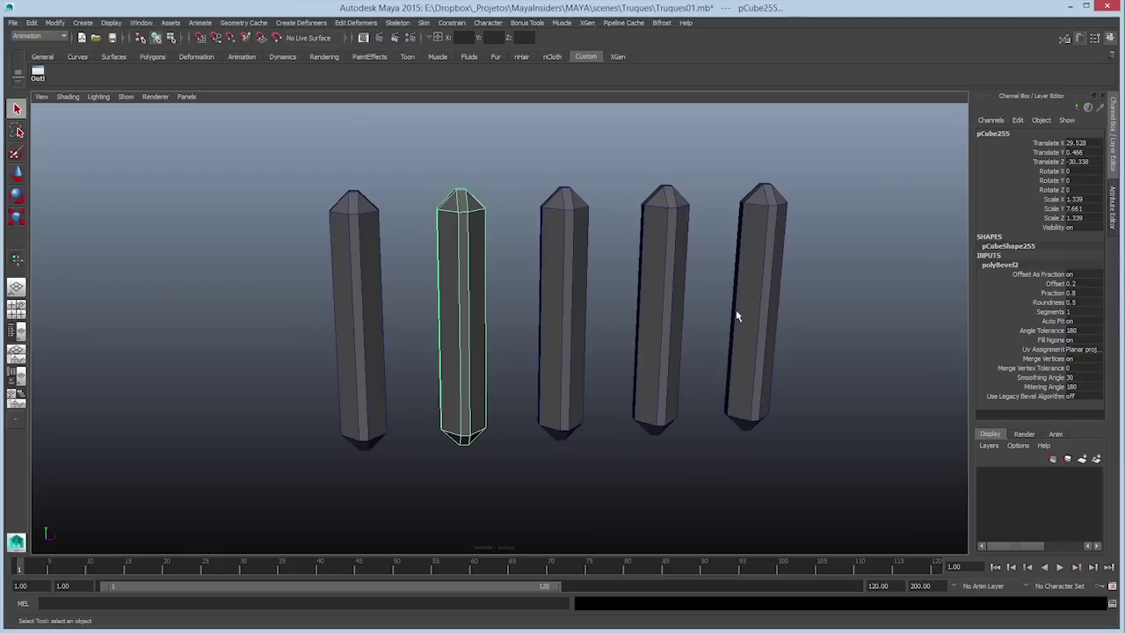
left_click(582, 215)
left_click(1001, 264)
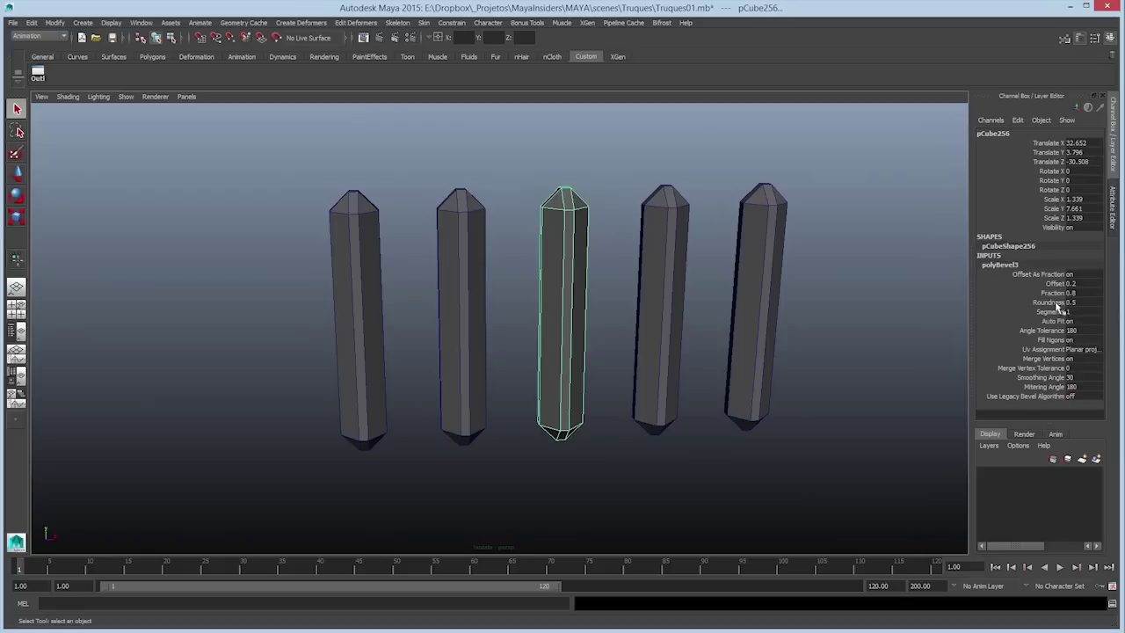
left_click(683, 254)
left_click(1001, 265)
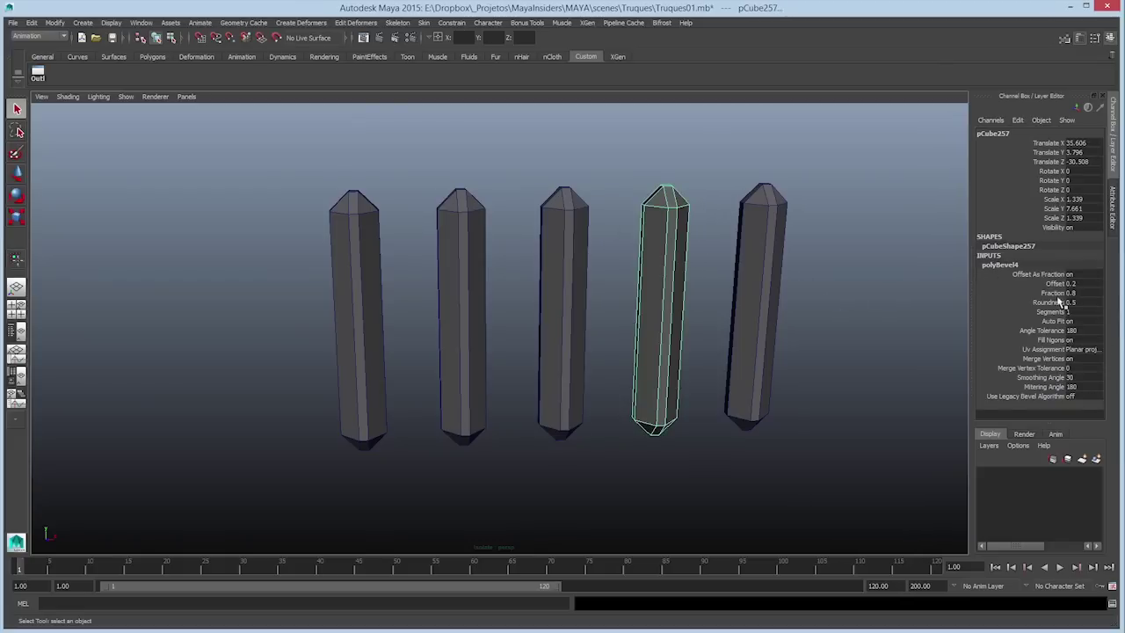
left_click(756, 262)
left_click(1006, 265)
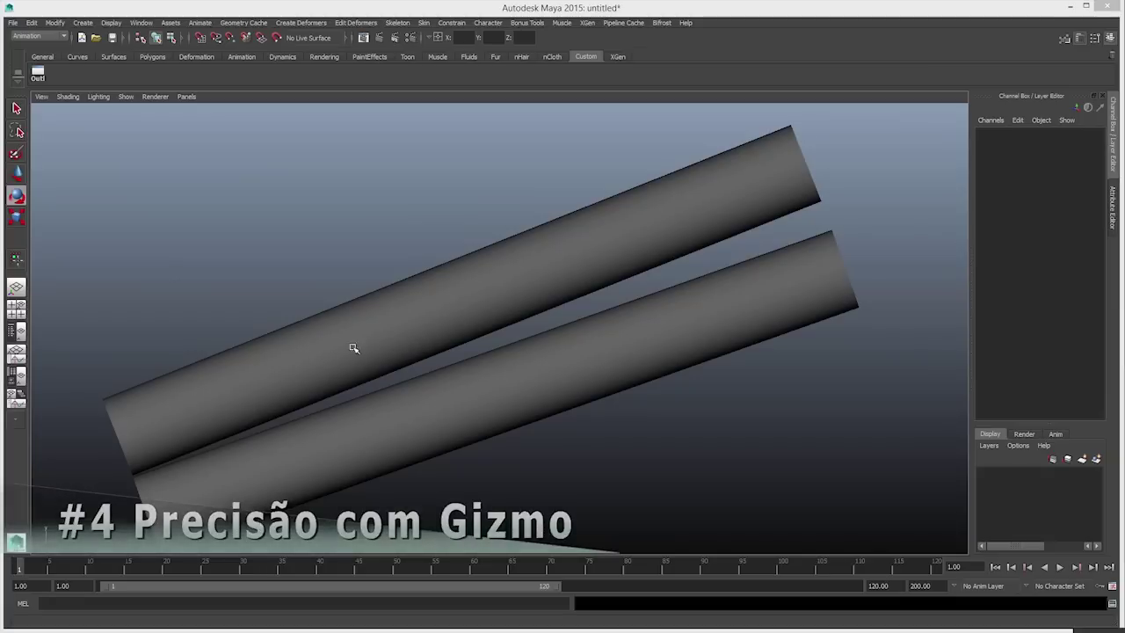
Step: Rotate the upper cylinder slightly with the Rotate tool's manipulator, to a Rotate Z of about -67.98
key("e")
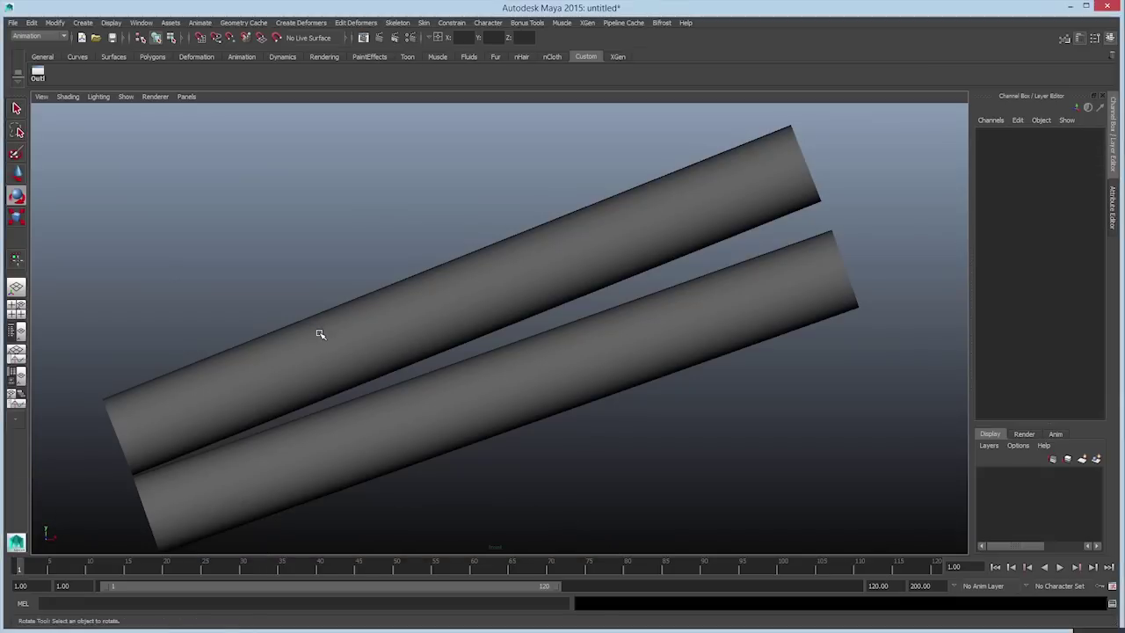
left_click(318, 331)
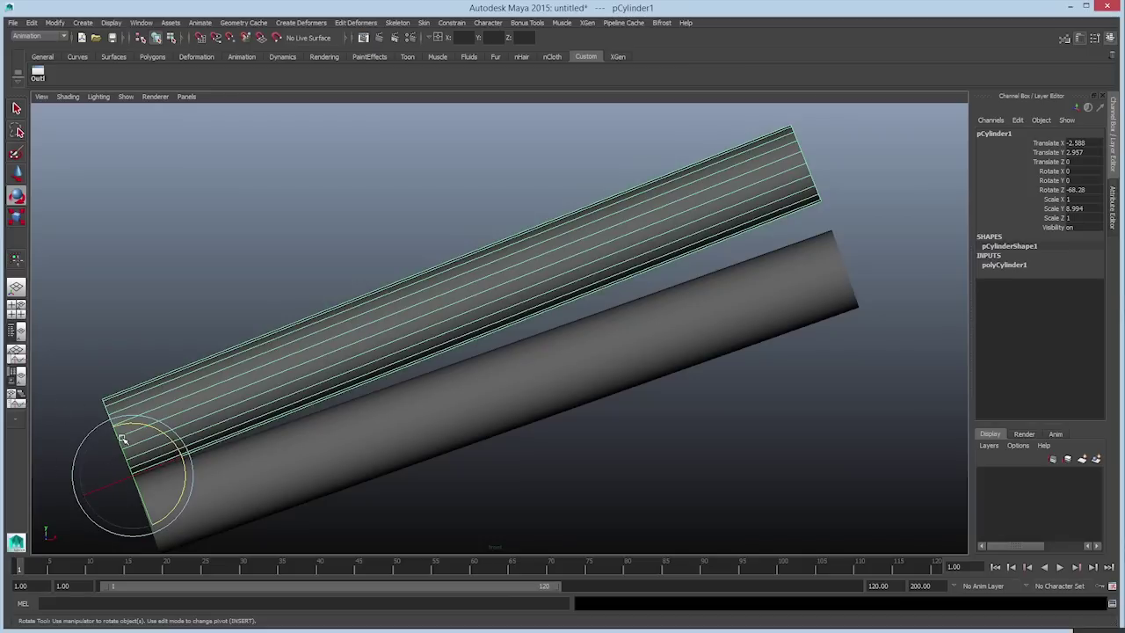
left_click(156, 429)
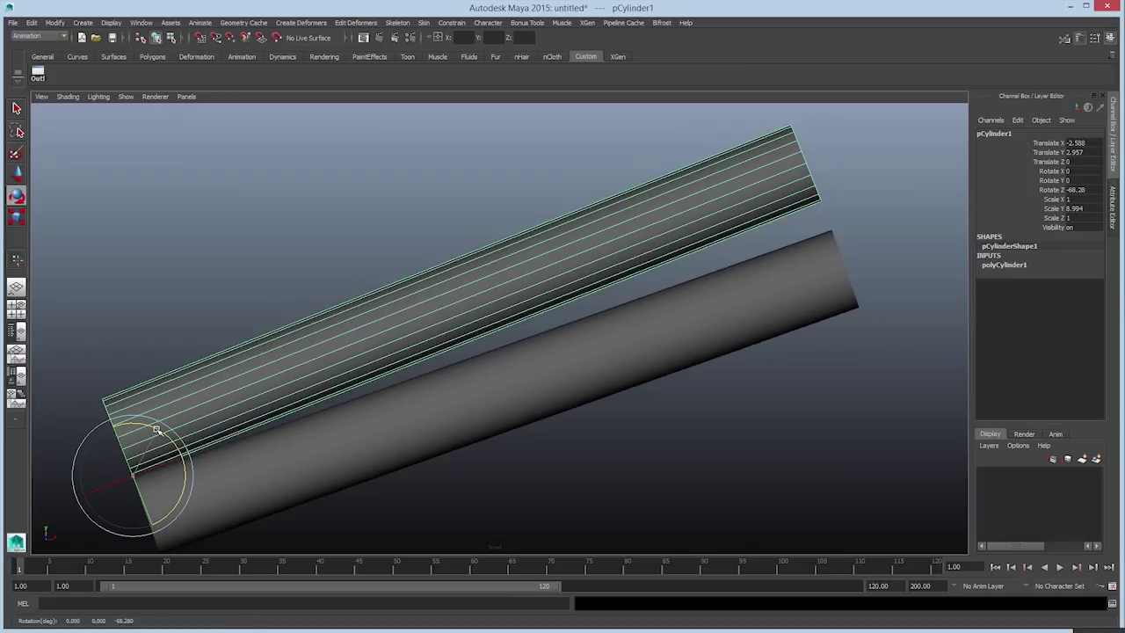
left_click_drag(157, 430, 158, 430)
left_click_drag(159, 431, 156, 429)
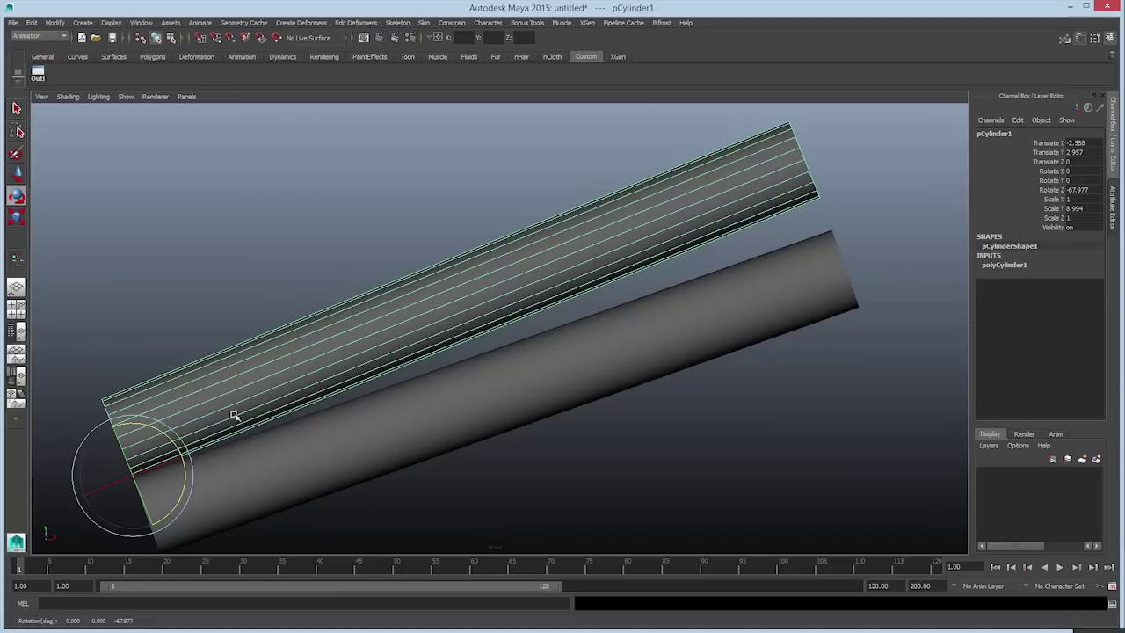
Step: Enlarge the upper cylinder's rotate manipulator several times, and shrink it to less than its original size
key("plus")
key("plus")
key("plus")
key("plus")
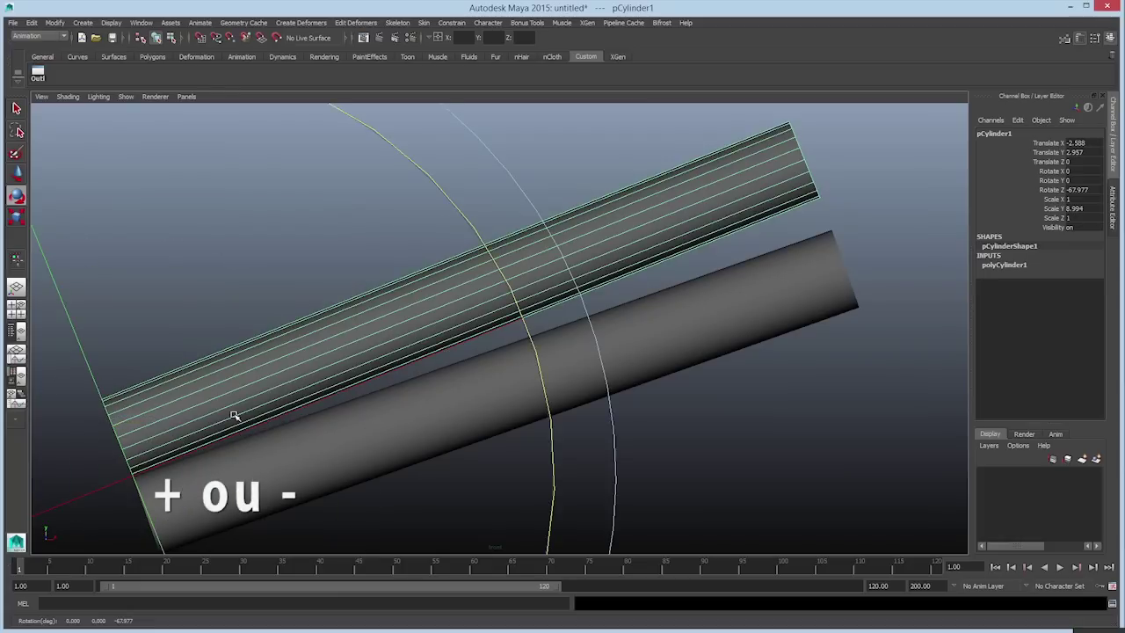
key("minus")
key("minus")
key("minus")
key("minus")
key("minus")
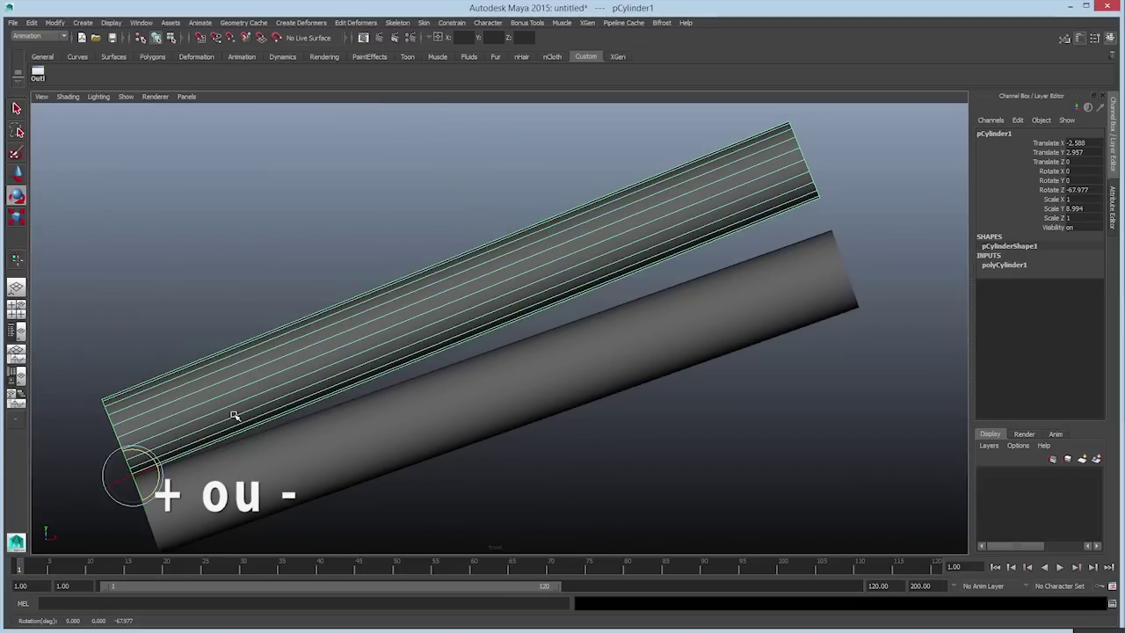
Step: Enlarge the rotate manipulator until it reaches about halfway along the upper cylinder, and rotate that cylinder to a Rotate Z of about -67.1
key("plus")
key("plus")
key("plus")
key("plus")
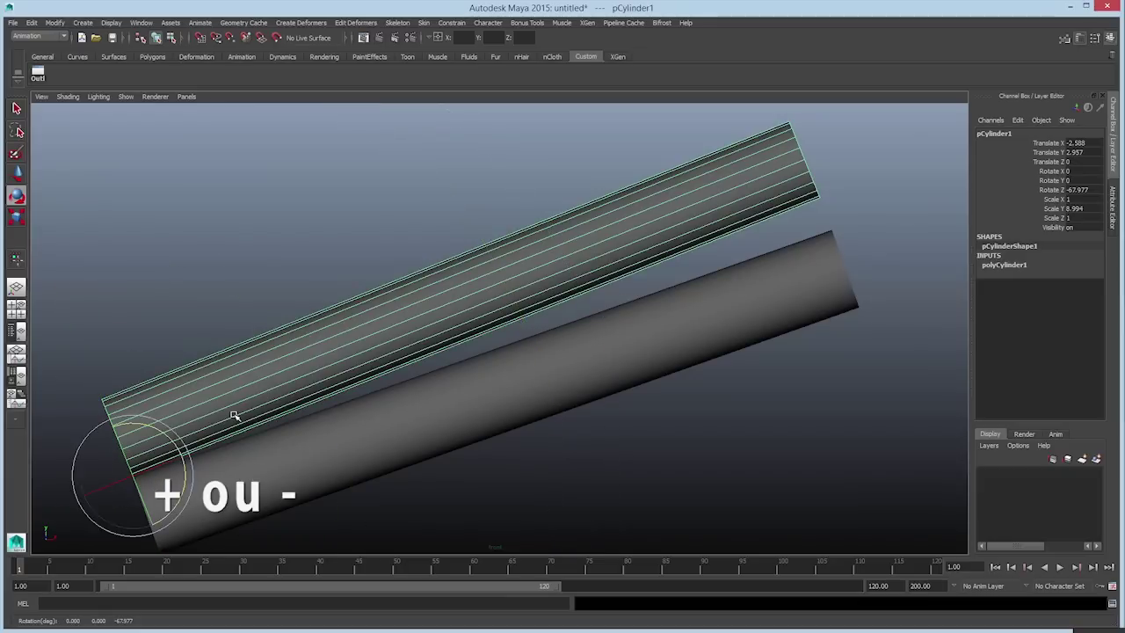
key("plus")
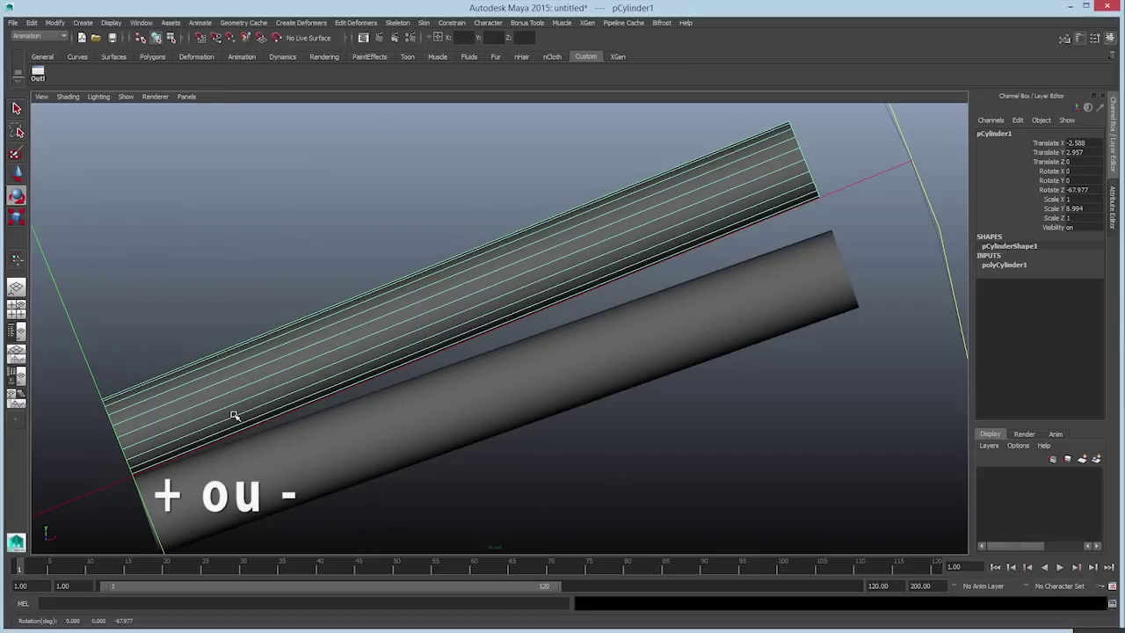
key("minus")
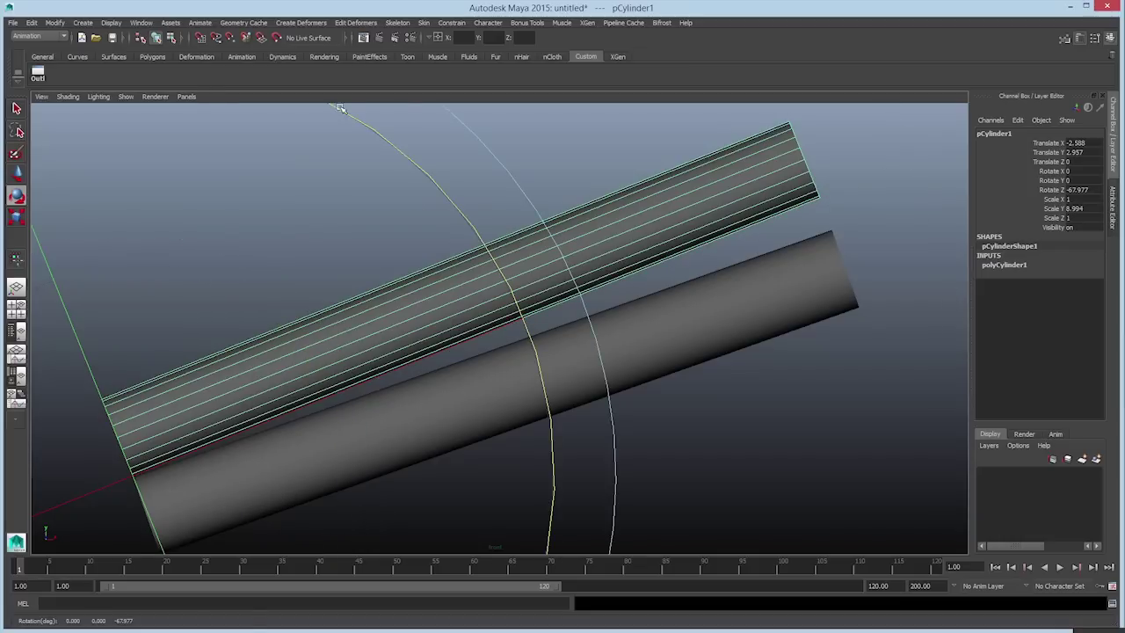
left_click_drag(427, 174, 374, 174)
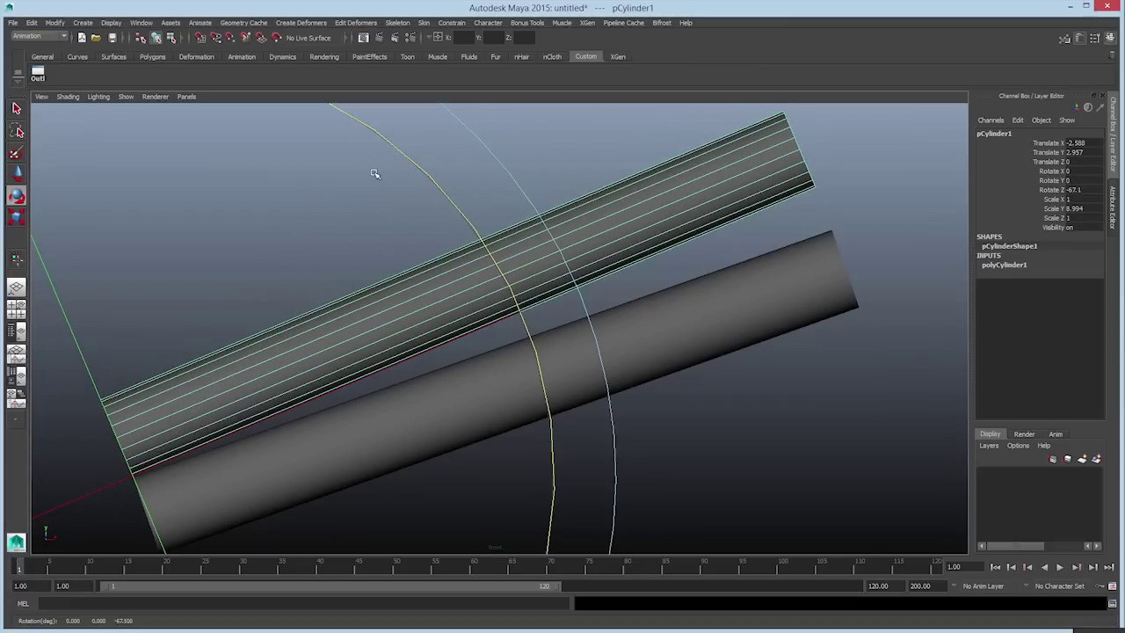
Step: Rotate the upper cylinder parallel to the lower one, to a Rotate Z of about -70.576, and deselect it
left_click_drag(567, 253, 442, 313, "alt")
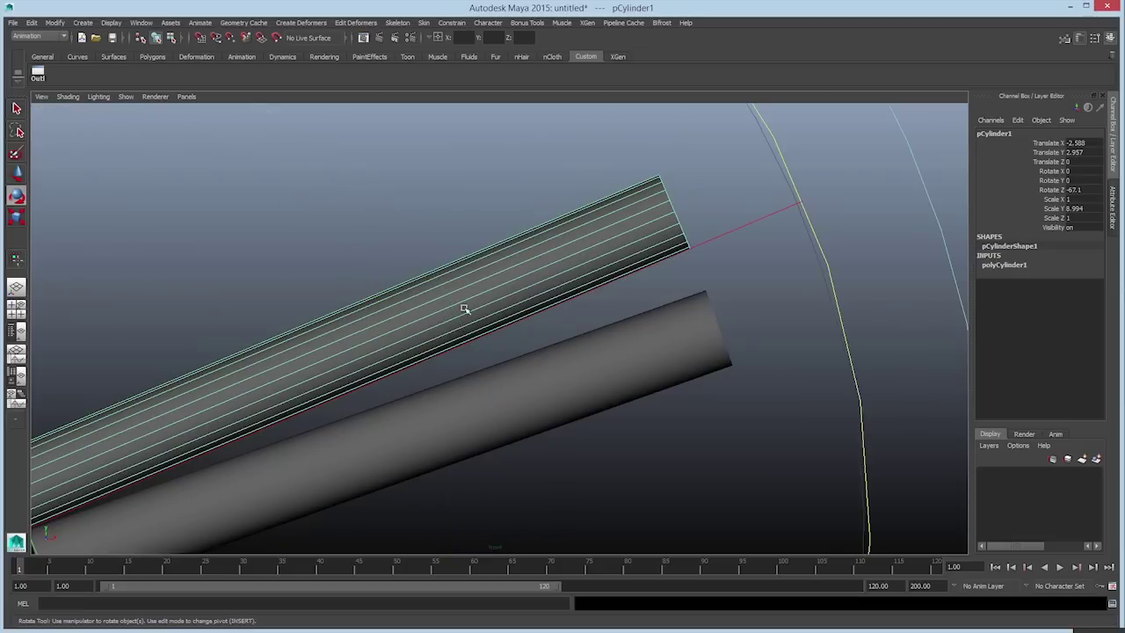
left_click_drag(791, 182, 816, 226)
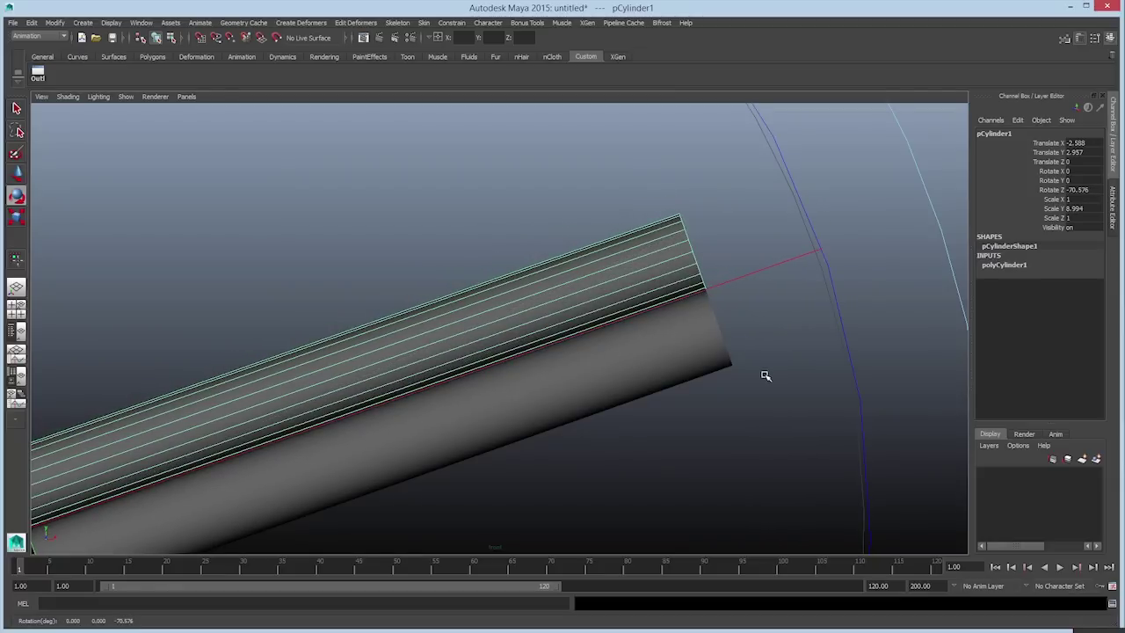
left_click(791, 375)
left_click_drag(822, 373, 533, 319, "alt")
right_click_drag(653, 346, 748, 260, "alt")
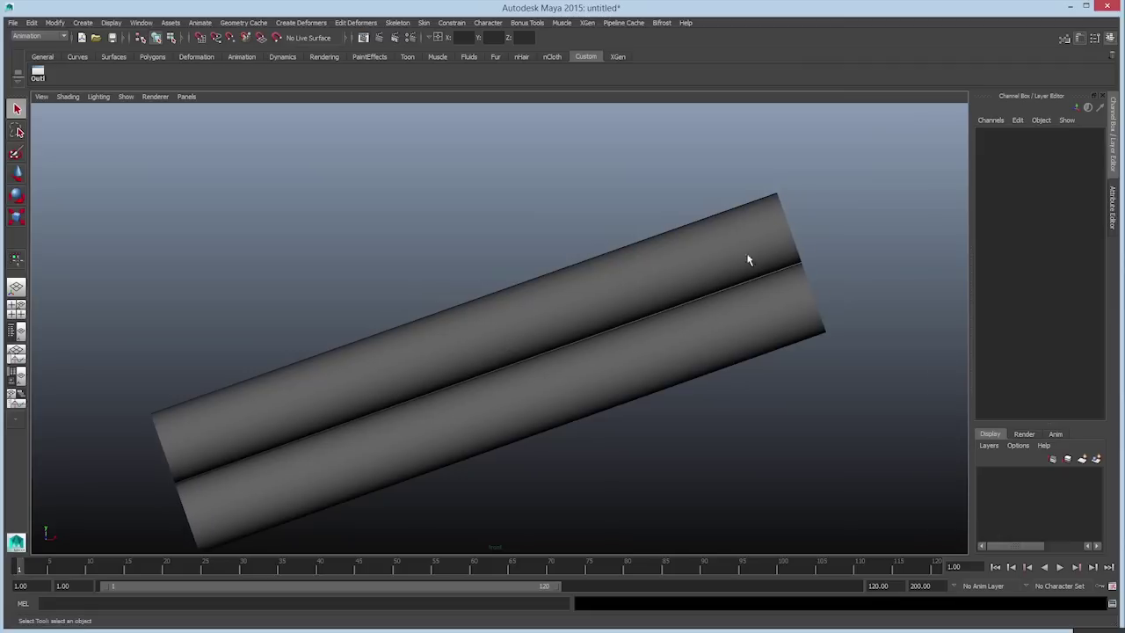
Step: Raise the upper cylinder slightly with the Move tool, to a Translate Y of about 2.967, and inspect the gap between the cylinders
left_click(533, 325)
key("w")
right_click_drag(539, 276, 351, 293, "alt")
middle_click_drag(351, 292, 258, 308, "alt")
right_click_drag(219, 377, 310, 398, "alt")
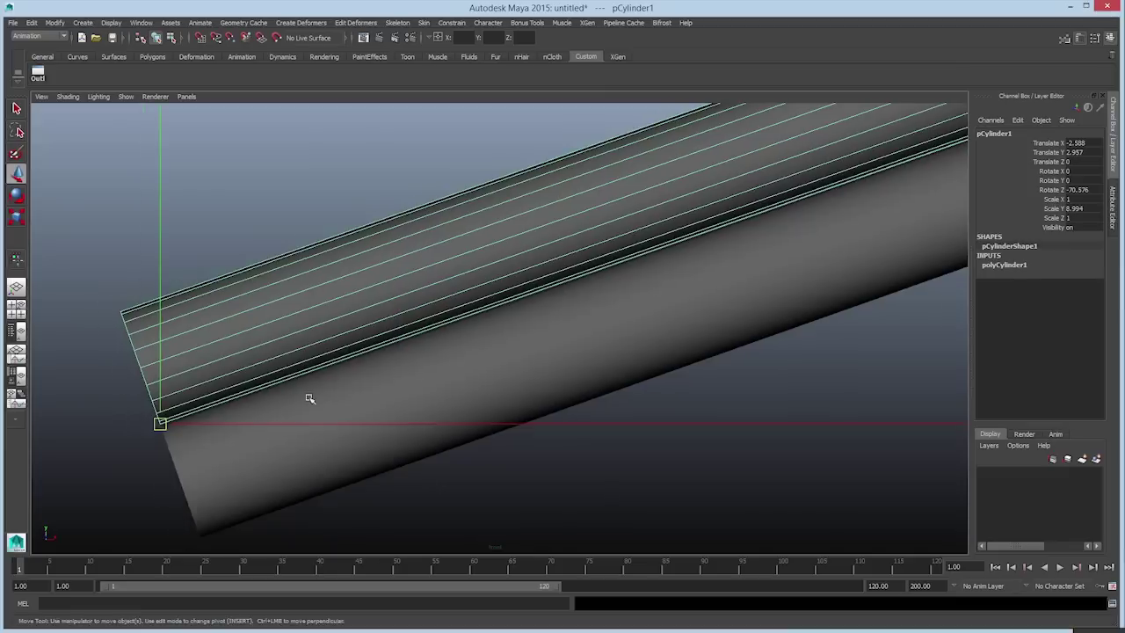
middle_click_drag(310, 398, 374, 400, "alt")
left_click(226, 312)
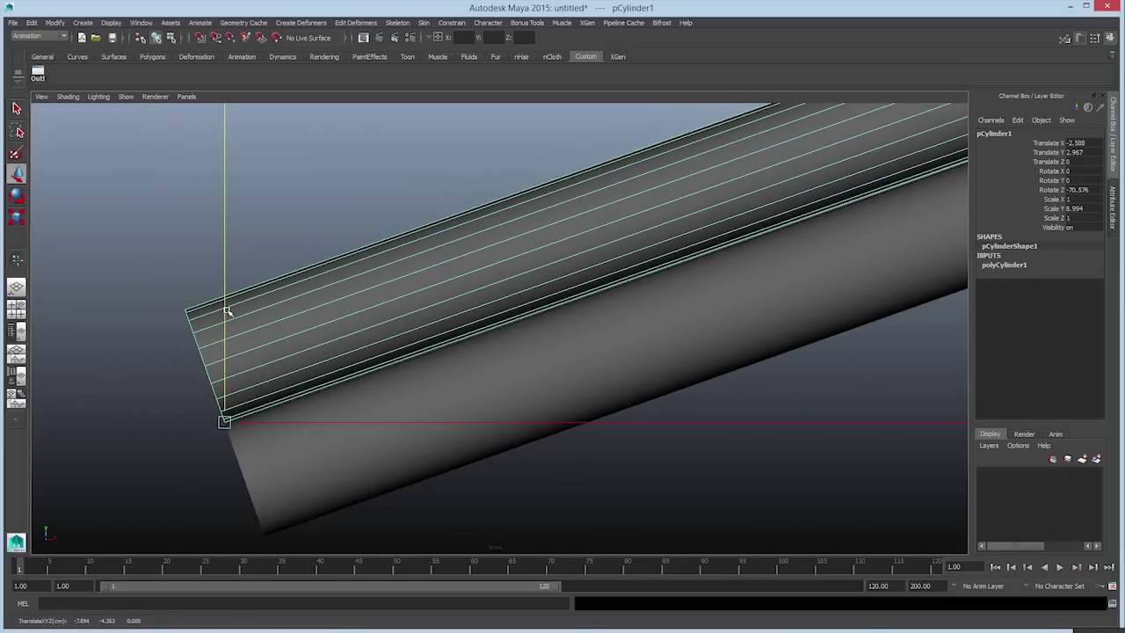
left_click(183, 432)
right_click_drag(184, 432, 272, 258, "alt")
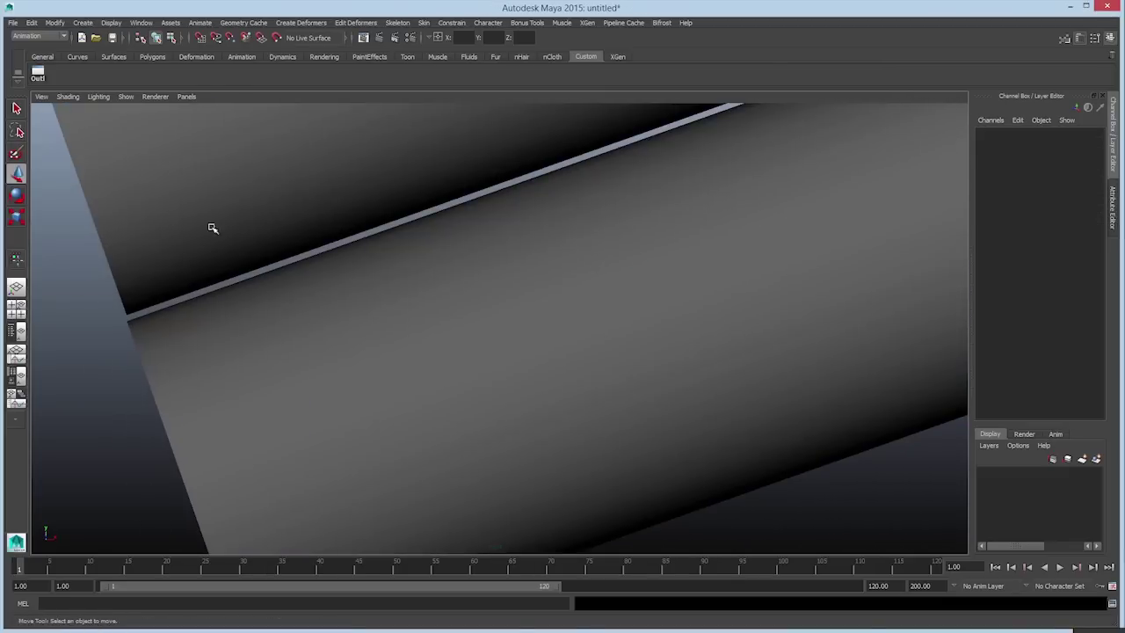
right_click_drag(181, 246, 328, 397, "alt")
Step: Shrink the move manipulator and lower the upper cylinder to a Translate Y of about 2.955, checking the gap with it deselected
left_click(349, 384)
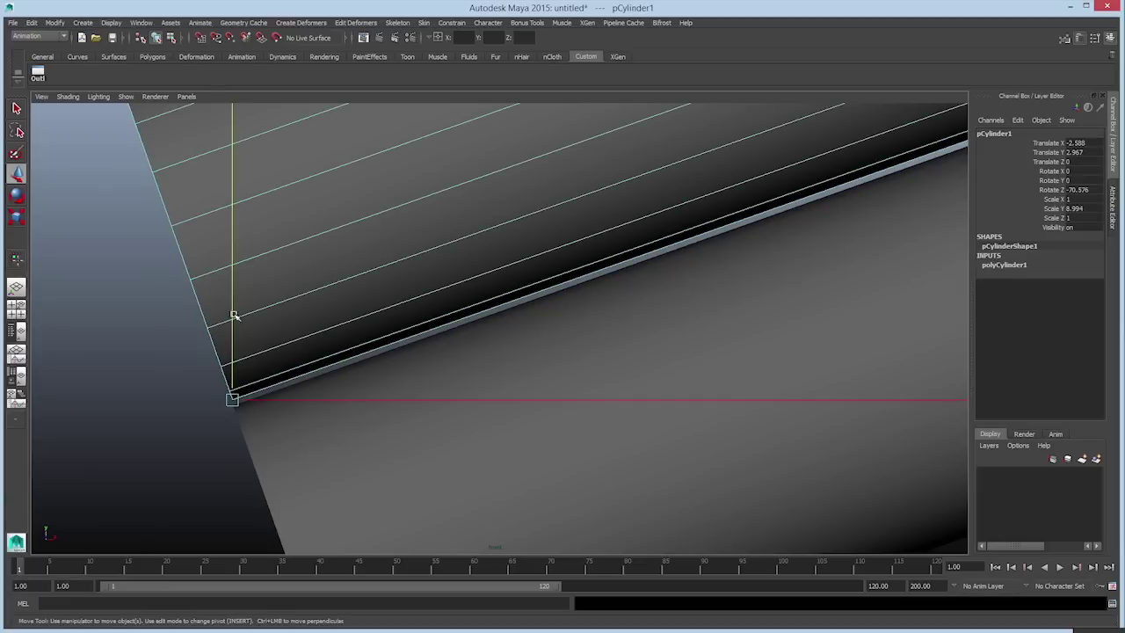
key("minus")
key("minus")
key("equal")
left_click_drag(233, 342, 235, 373)
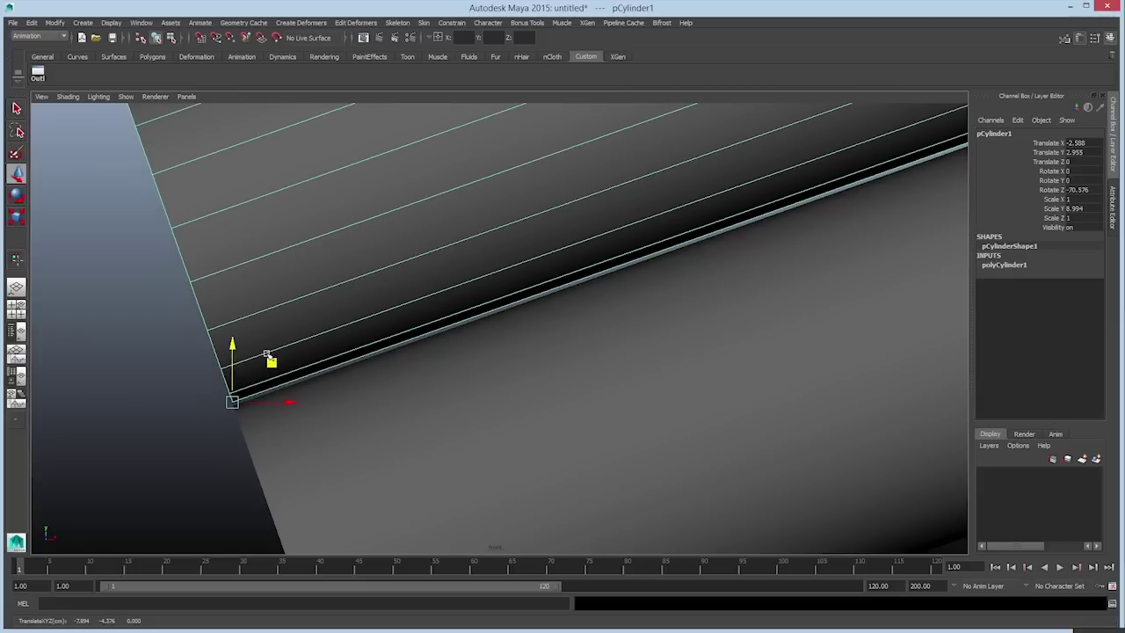
left_click(214, 381)
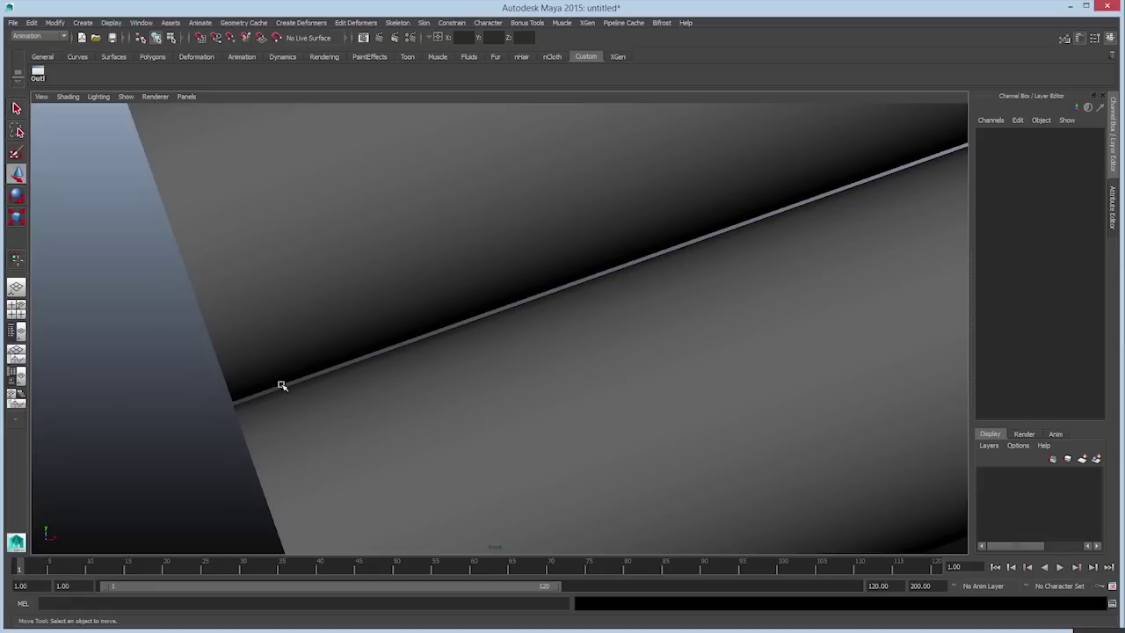
left_click(246, 376)
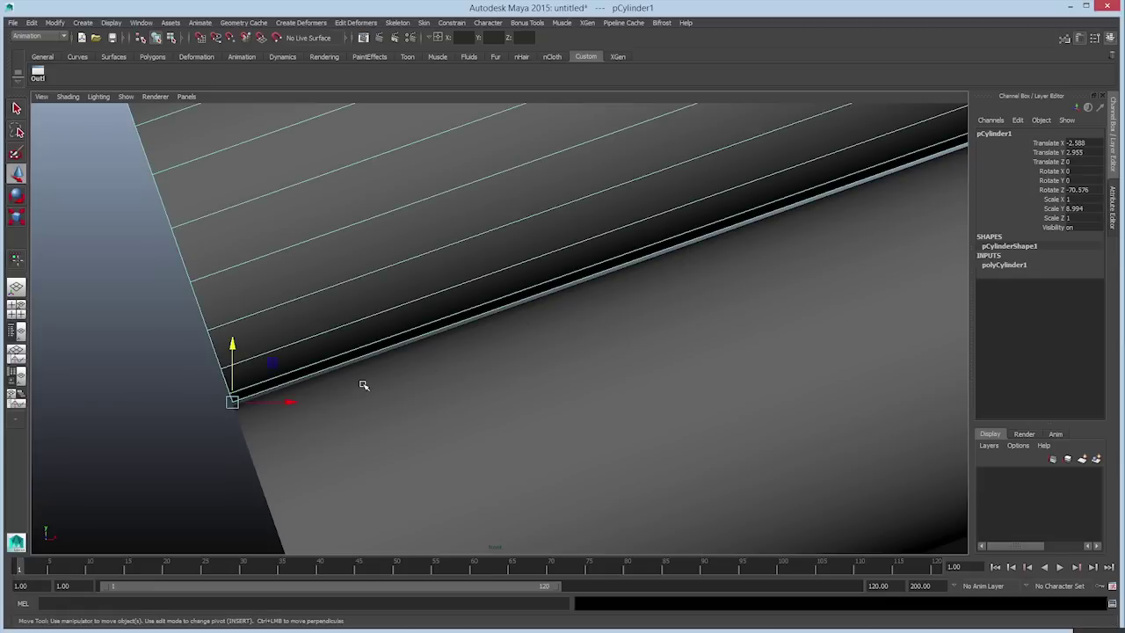
Step: Enlarge the move manipulator well beyond the view and lower the upper cylinder slightly to narrow the gap
key("equal")
key("equal")
key("equal")
key("equal")
key("equal")
key("equal")
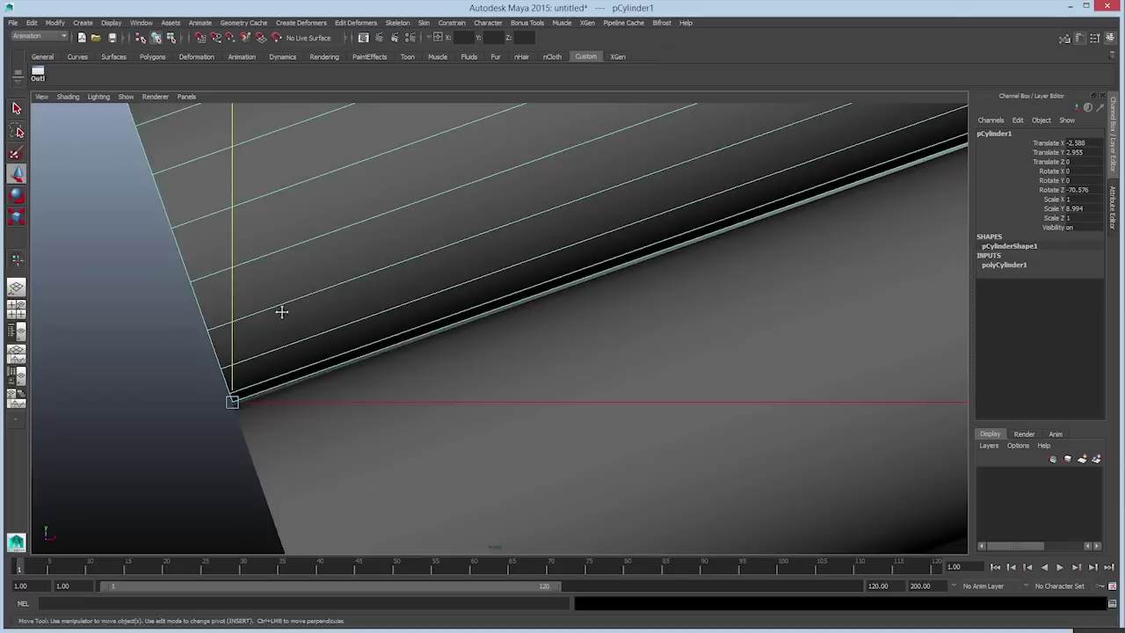
middle_click_drag(281, 310, 459, 232, "alt")
scroll(441, 293, "up", 4)
middle_click_drag(440, 293, 466, 328, "alt")
scroll(466, 328, "up", 2)
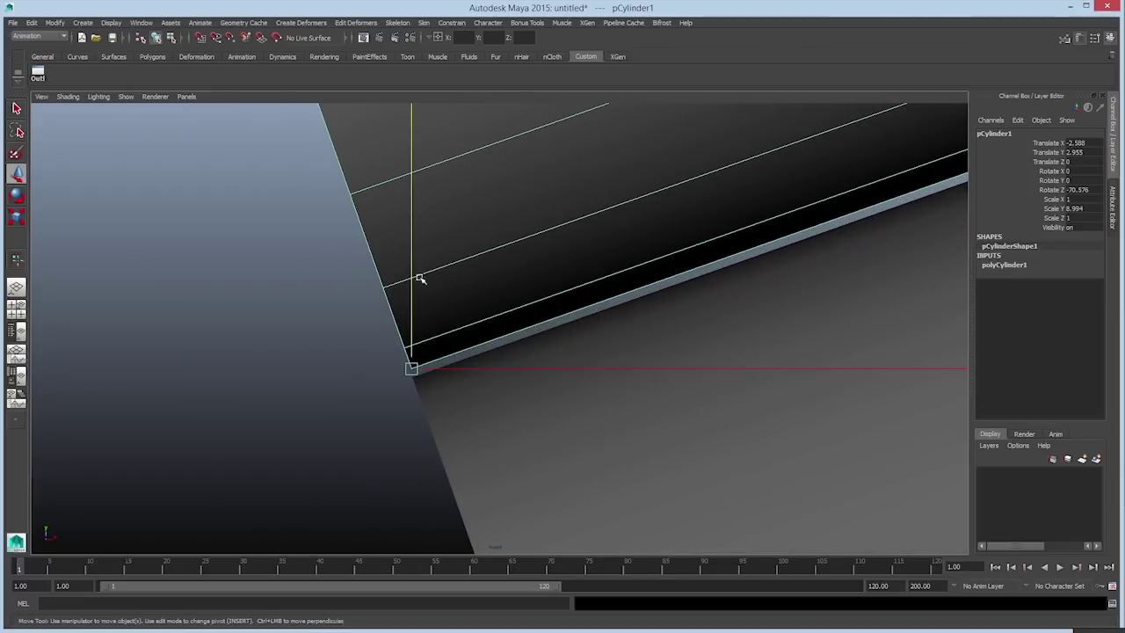
left_click_drag(411, 248, 417, 256)
left_click(291, 307)
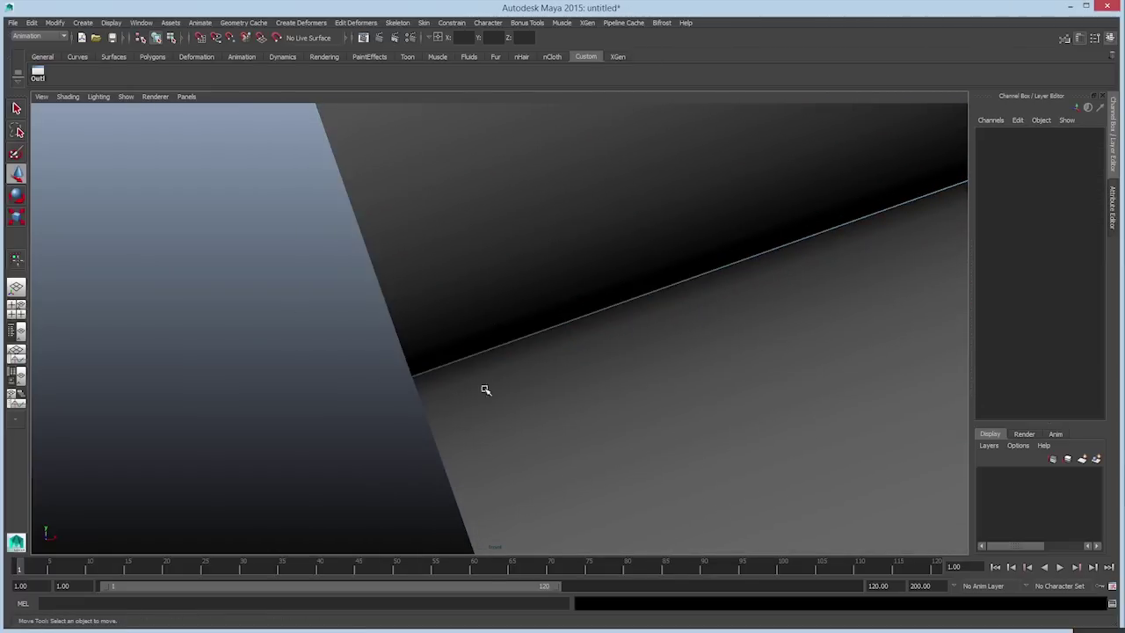
Step: Fine-tune the upper cylinder's height until it meets the lower cylinder, at a Translate Y of about 2.935
left_click(442, 349)
left_click_drag(411, 321, 413, 322)
scroll(547, 382, "up", 3)
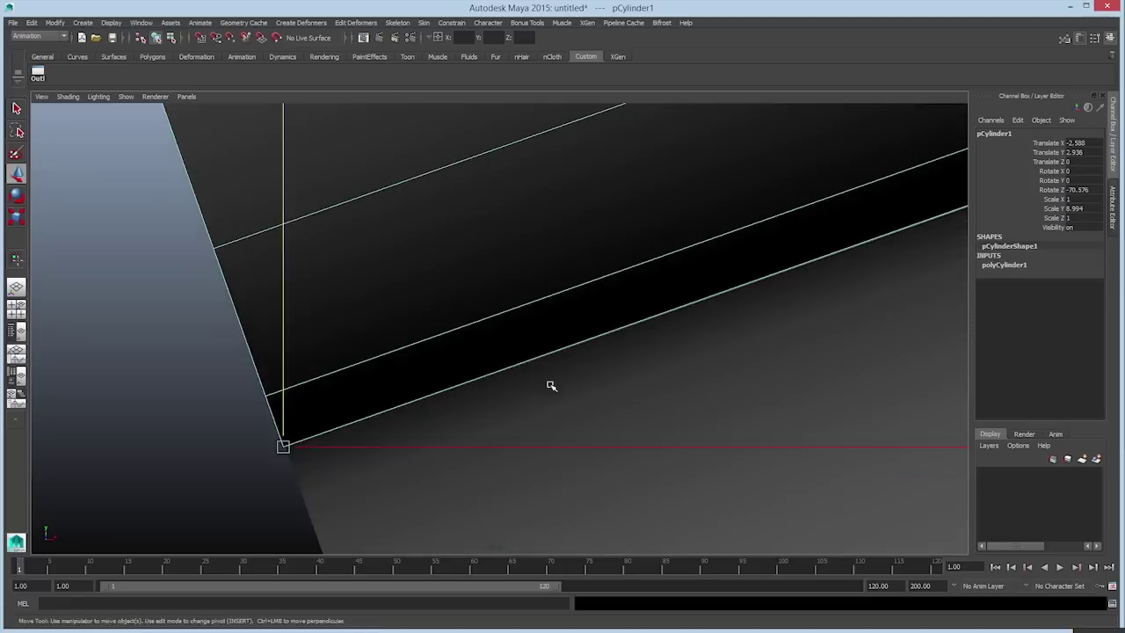
scroll(746, 337, "down", 2)
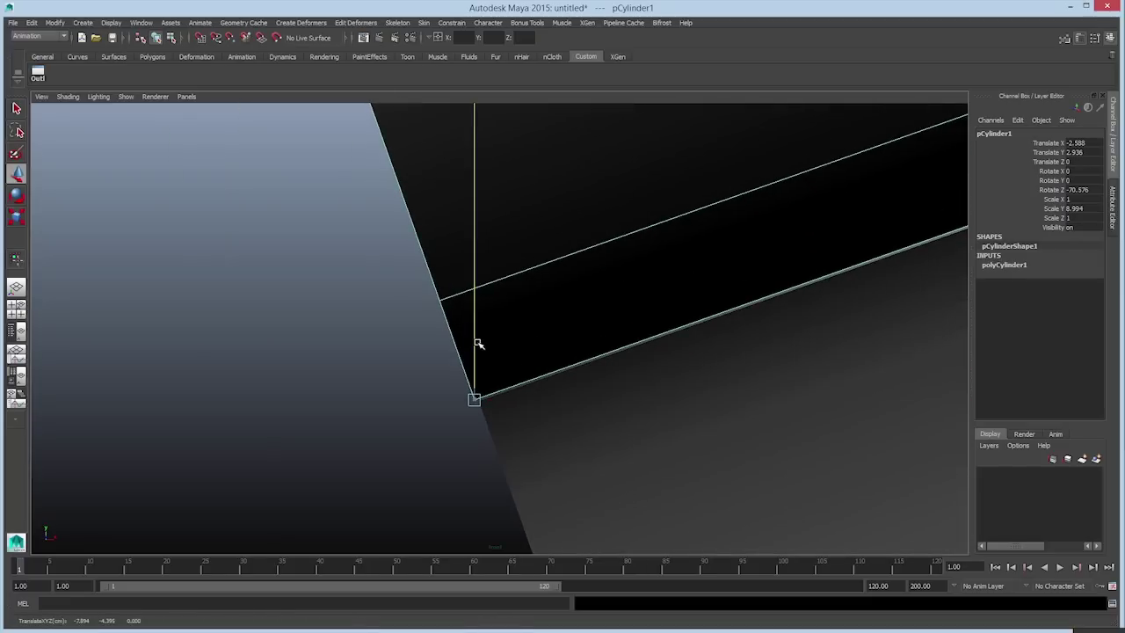
left_click(349, 394)
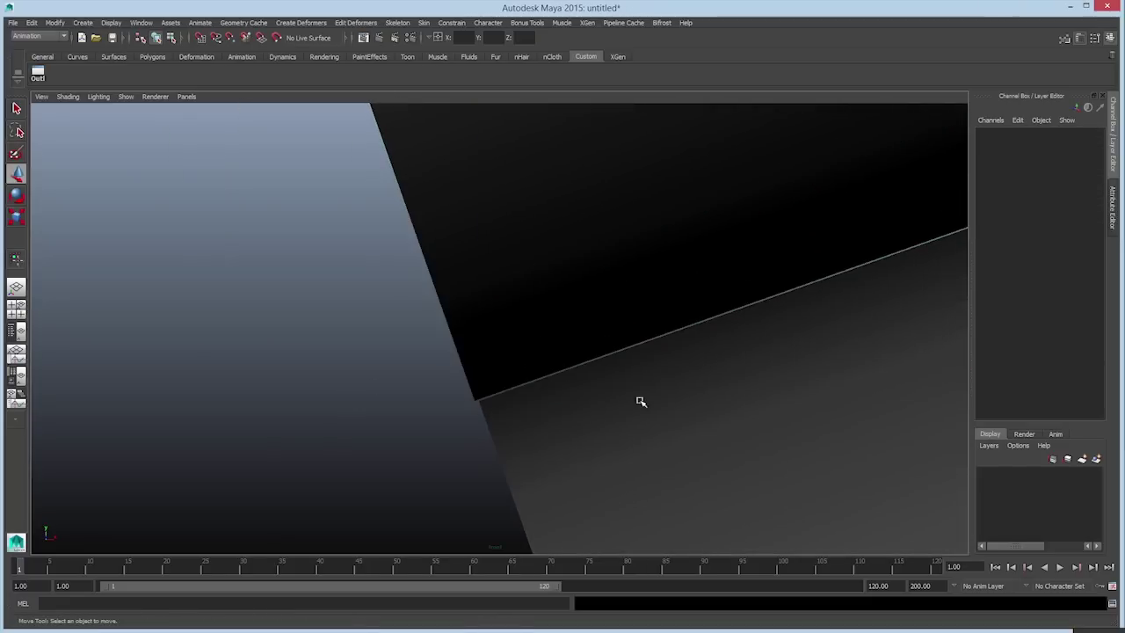
left_click(525, 367)
left_click(431, 364)
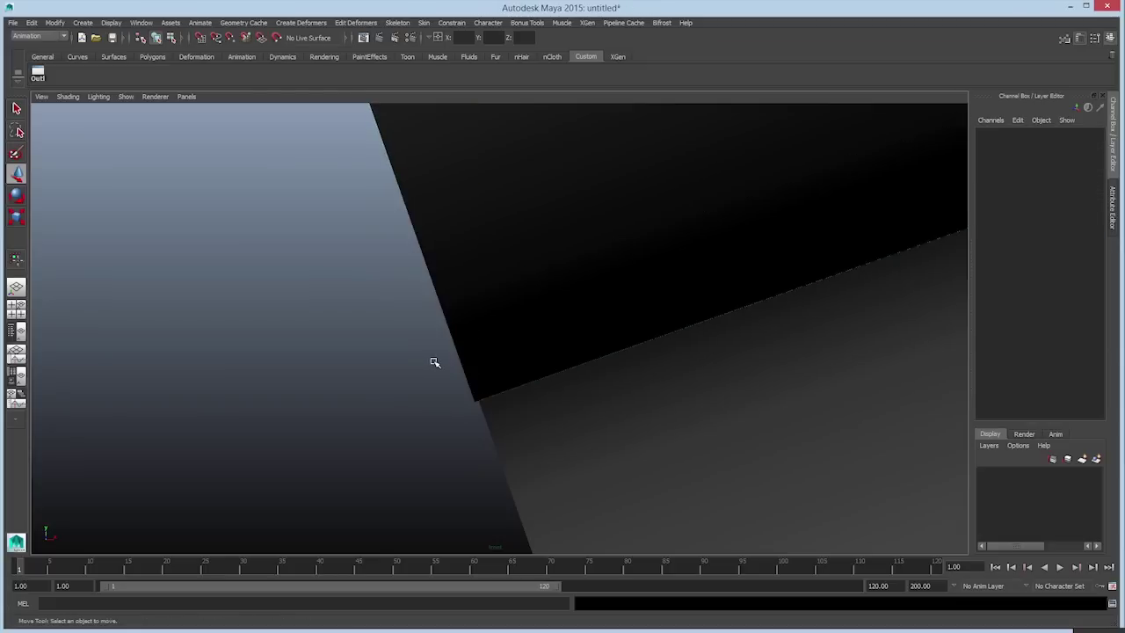
scroll(701, 265, "down", 5)
scroll(712, 290, "up", 6)
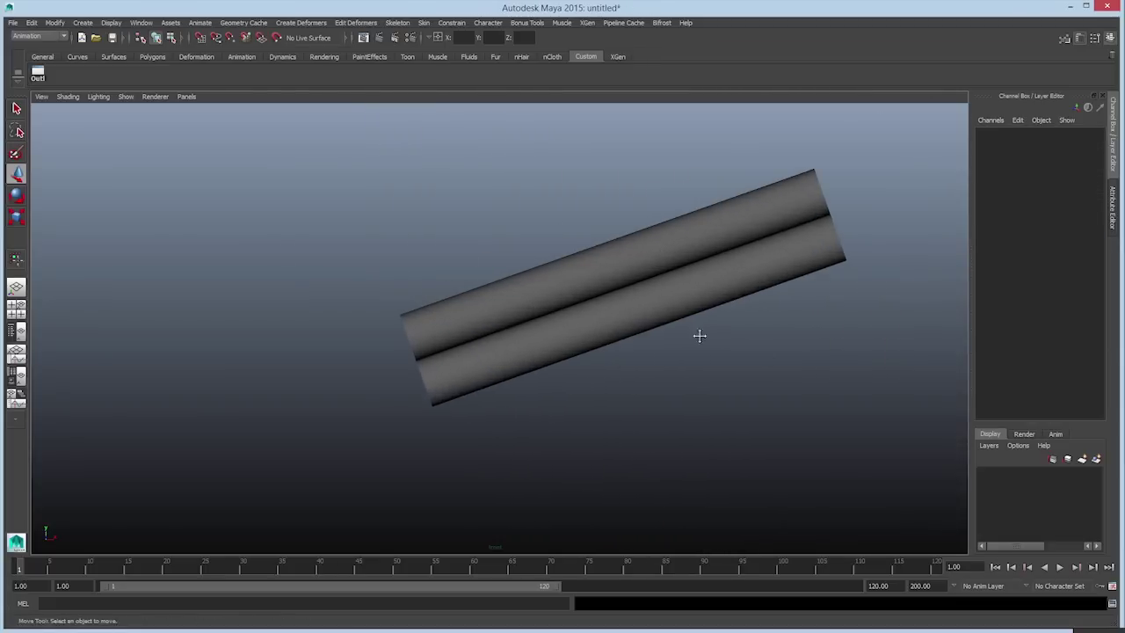
Step: Activate the Scale tool on the upper cylinder and resize its manipulator repeatedly, leaving it shorter than the cylinder, with the cylinder selected
left_click(491, 302)
key("r")
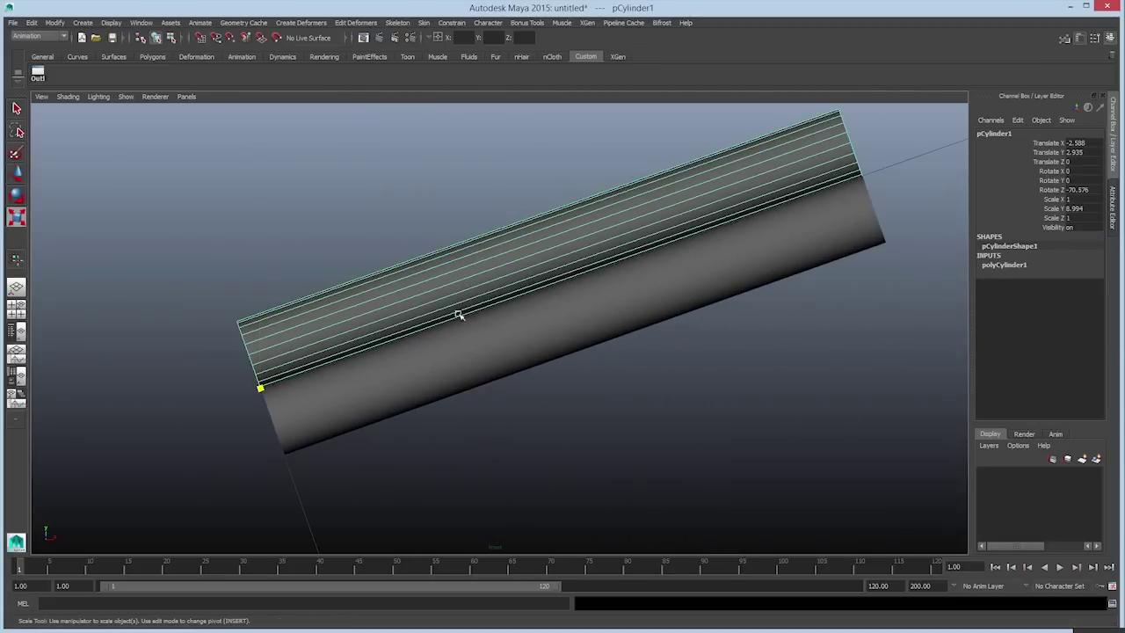
scroll(441, 281, "down", 2)
key("minus")
key("minus")
key("minus")
key("plus")
key("plus")
key("plus")
key("minus")
key("minus")
key("minus")
key("minus")
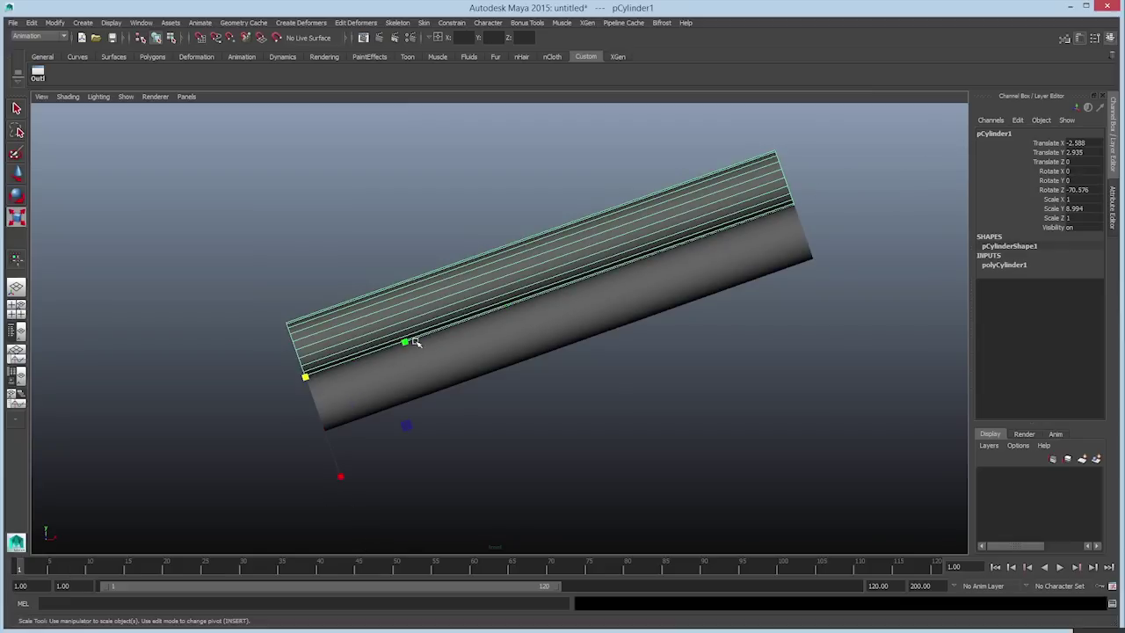
left_click(620, 387)
right_click_drag(622, 382, 703, 418, "alt")
left_click_drag(703, 418, 352, 337, "alt")
key("ctrl+z")
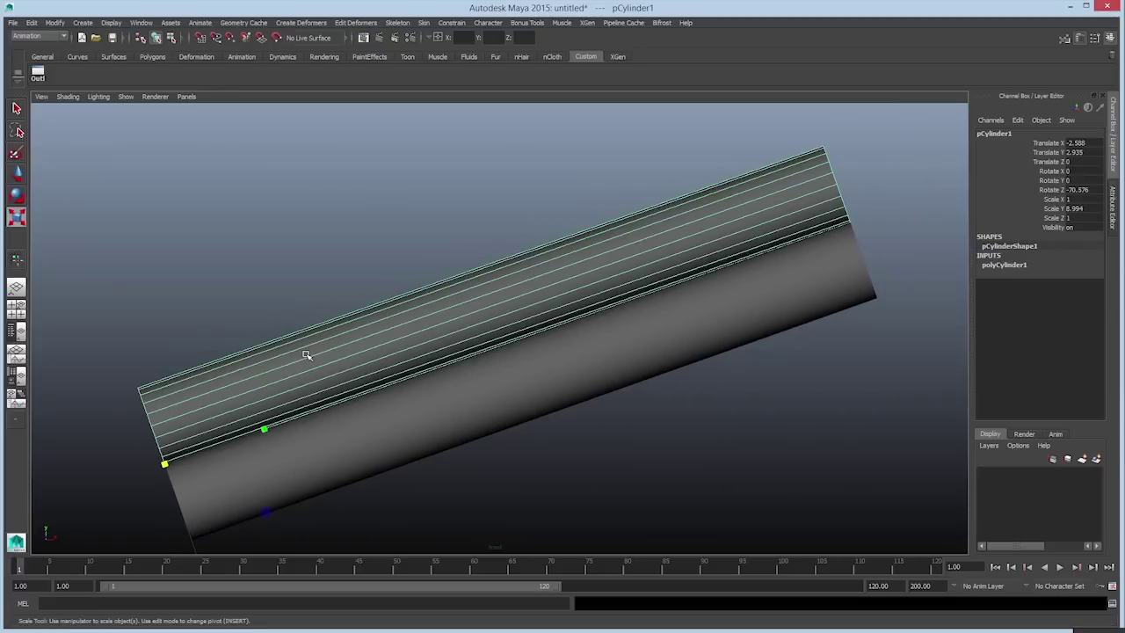
Step: Activate the Move tool and nudge the upper cylinder upward in tiny increments to a Translate Y of about 3.022
key("w")
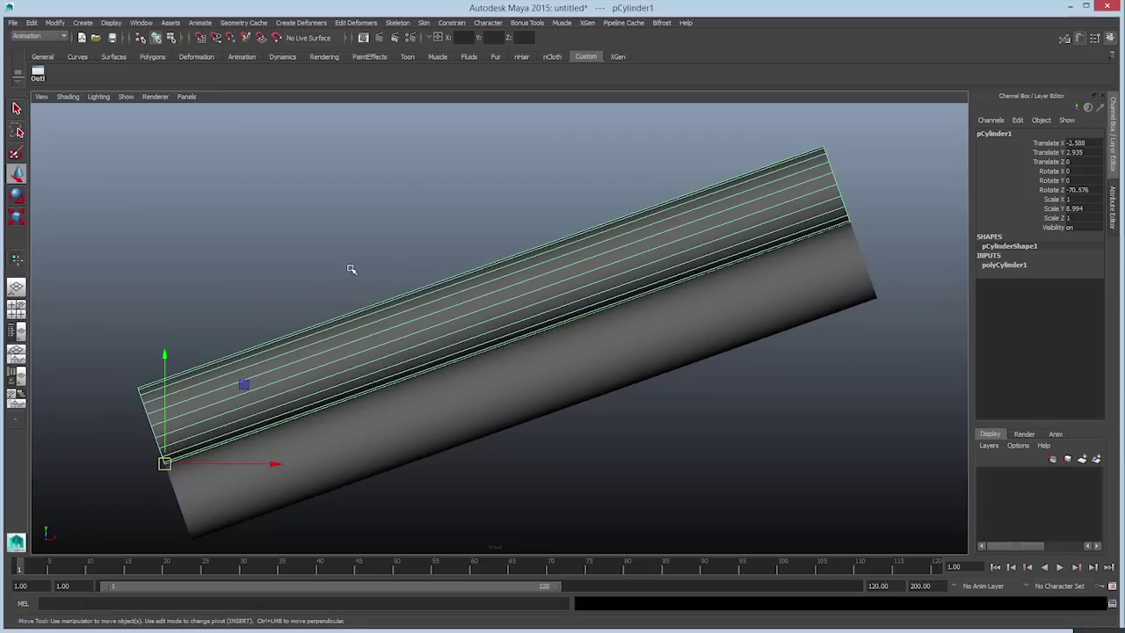
key("alt+Right")
key("alt+Right")
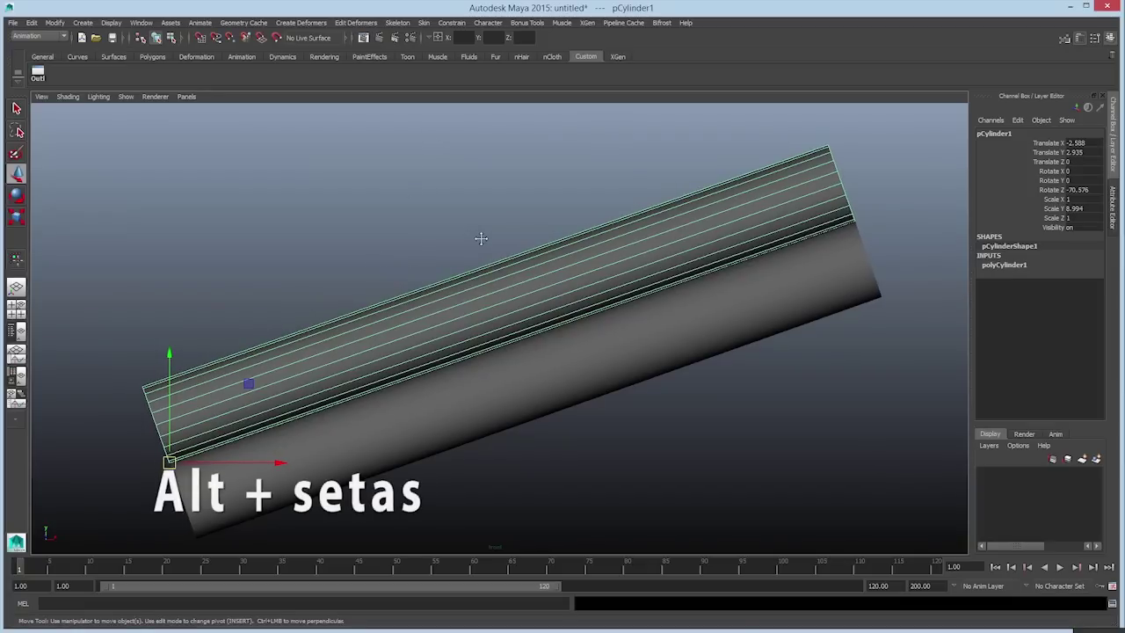
key("alt+Up")
key("alt+Up")
key("alt+Up")
key("alt+Up")
key("alt+Up")
key("alt+Up")
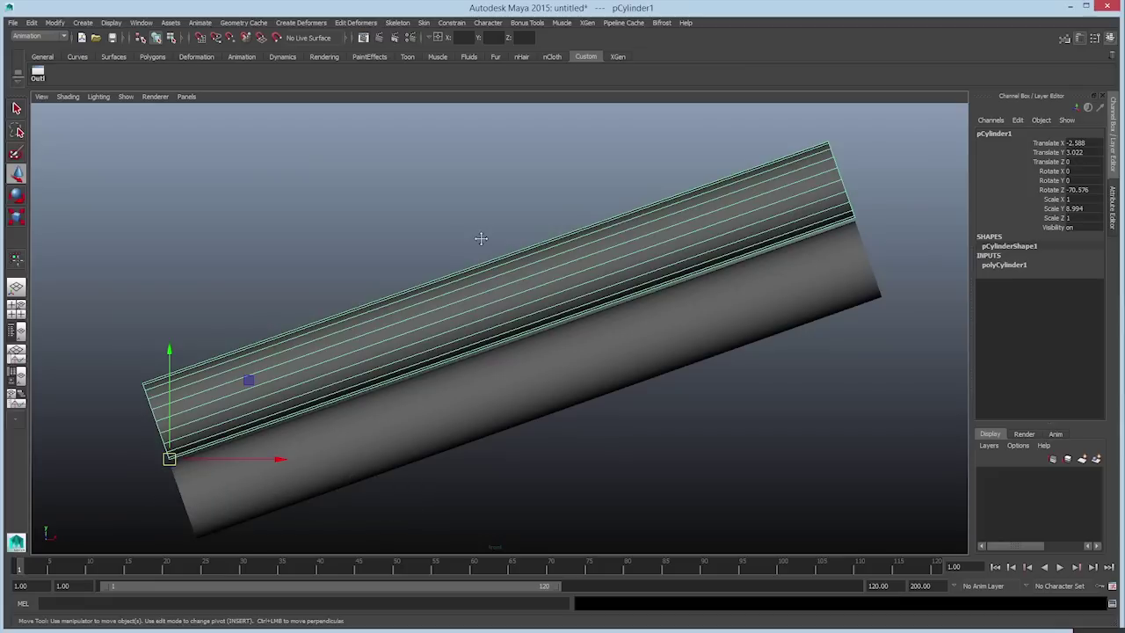
Step: Nudge the upper cylinder one increment left and back, and raise it in tiny increments to a Translate Y of about 3.109
key("alt+Left")
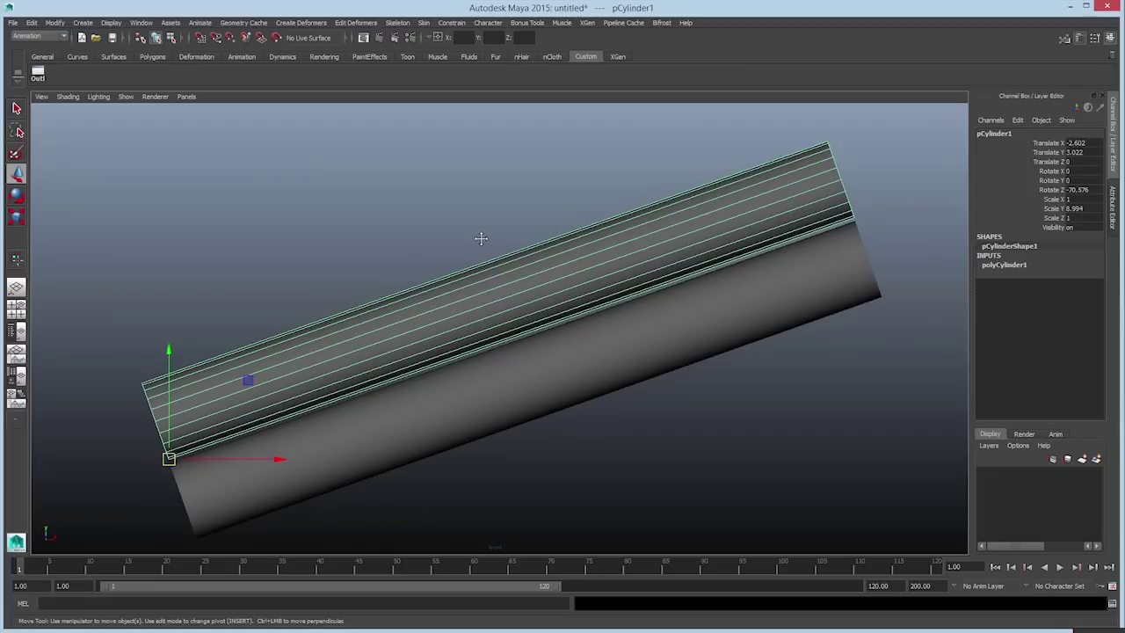
key("alt+Right")
key("alt+Up")
key("alt+Up")
key("alt+Up")
key("alt+Up")
key("alt+Up")
key("alt+Up")
key("alt+Up")
key("alt+Up")
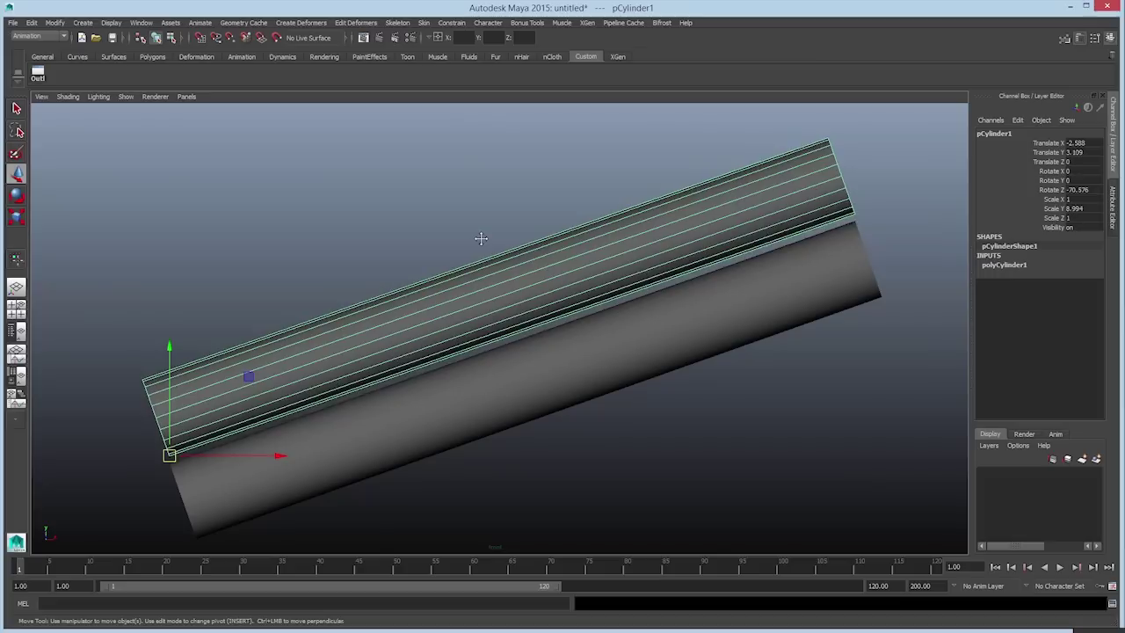
Step: Nudge the upper cylinder left and up in tiny increments to about Translate X -2.66 and Translate Y 3.21
key("alt+Left")
key("alt+Left")
key("alt+Left")
key("alt+Left")
key("alt+Left")
key("alt+Up")
key("alt+Up")
key("alt+Up")
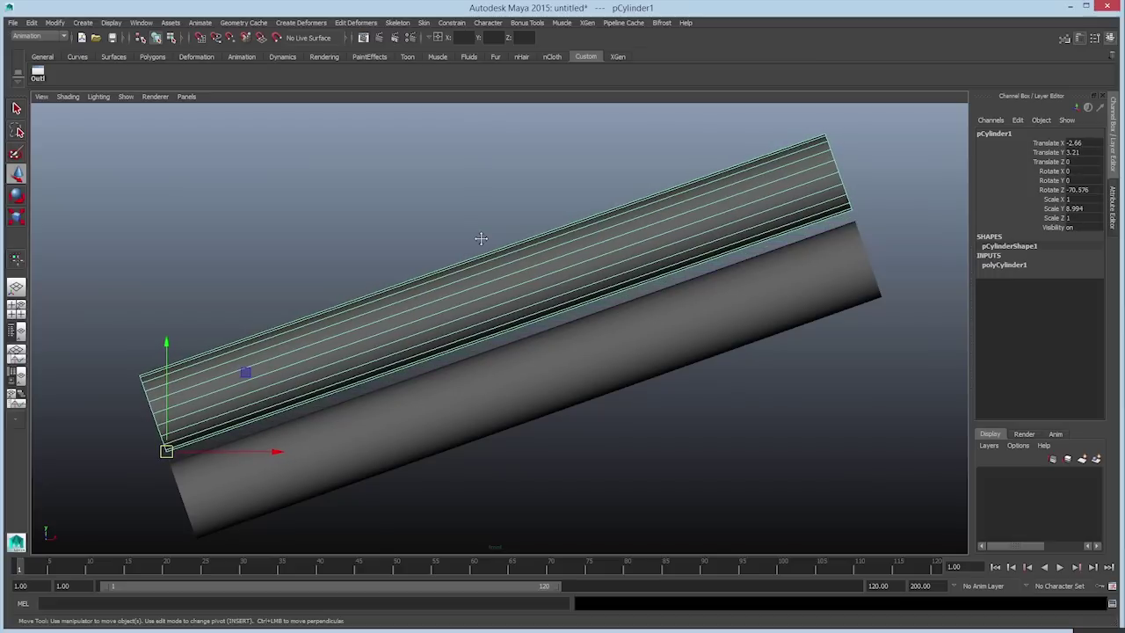
Step: Nudge the upper cylinder right and up in tiny increments to about Translate X -2.631 and Translate Y 3.225
key("alt+Right")
key("alt+Right")
key("alt+Up")
key("alt+Up")
key("alt+Up")
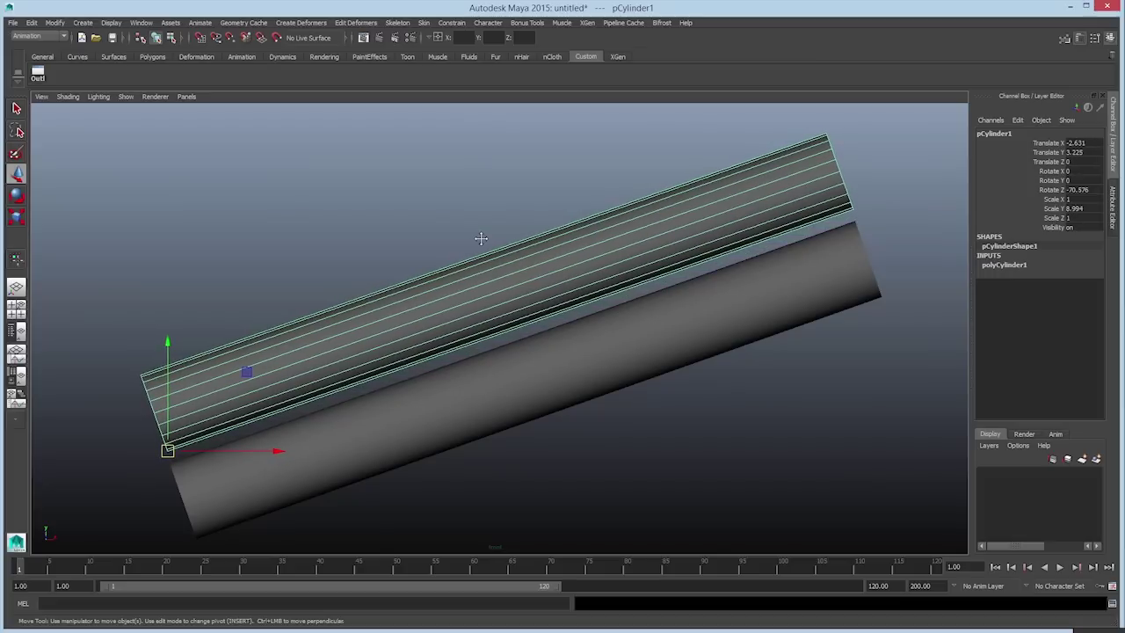
Step: Nudge the upper cylinder several more increments to the left and a few increments upward
key("alt+Left")
key("alt+Left")
key("alt+Left")
key("alt+Left")
key("alt+Left")
key("alt+Left")
key("alt+Up")
key("alt+Up")
key("alt+Up")
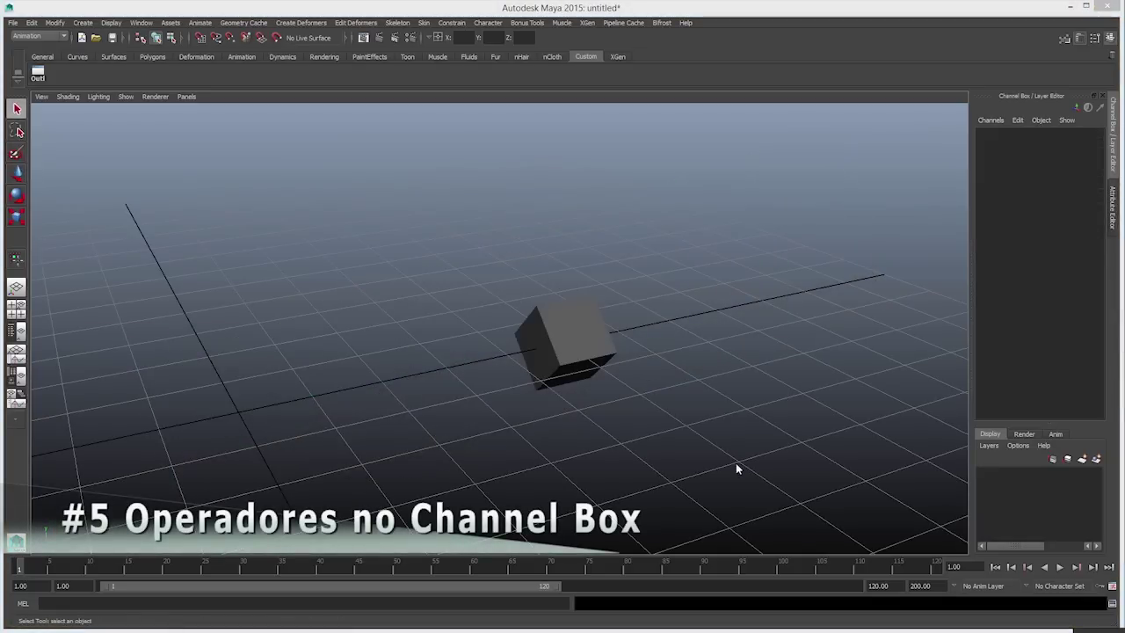
Step: Select the tilted cube and set its Translate X to 15
left_click(567, 347)
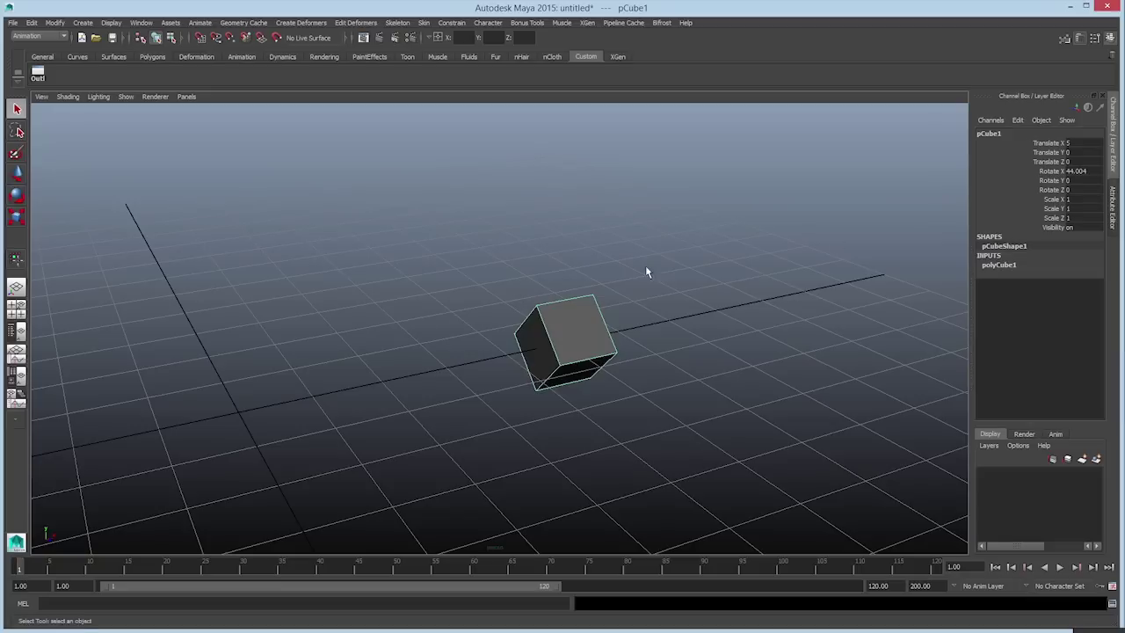
left_click_drag(648, 269, 617, 308, "alt")
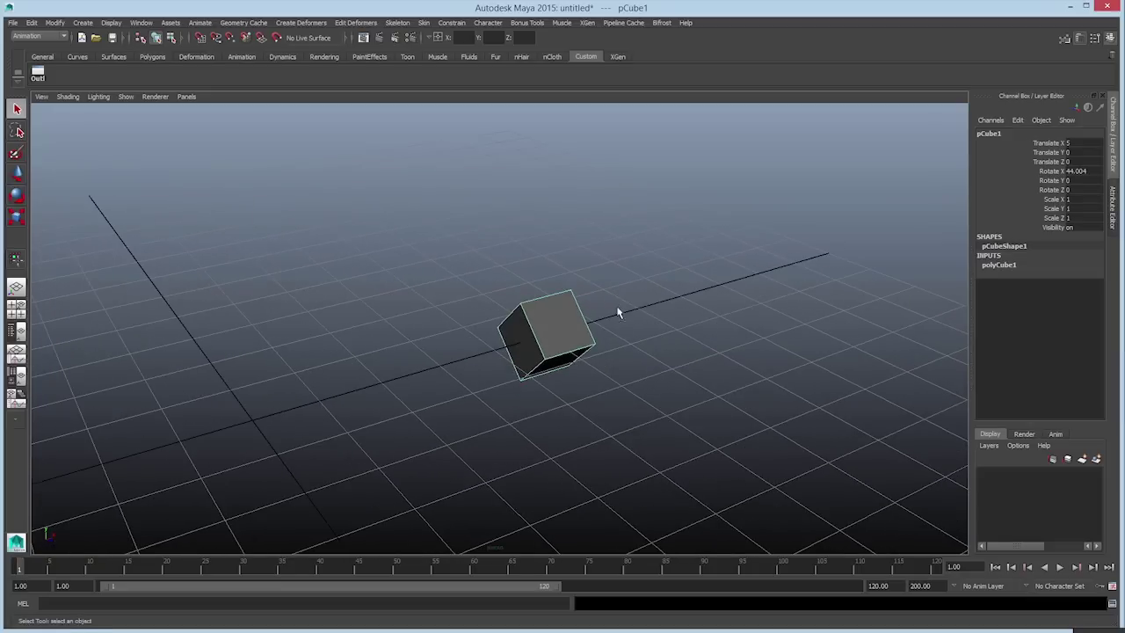
left_click(1059, 144)
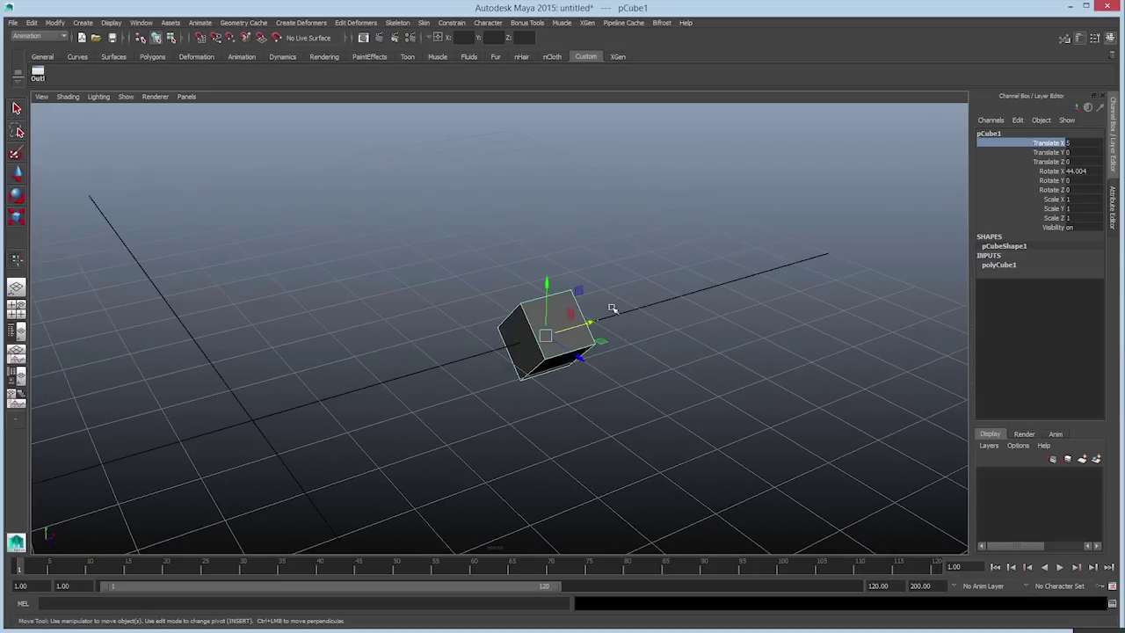
left_click(1083, 144)
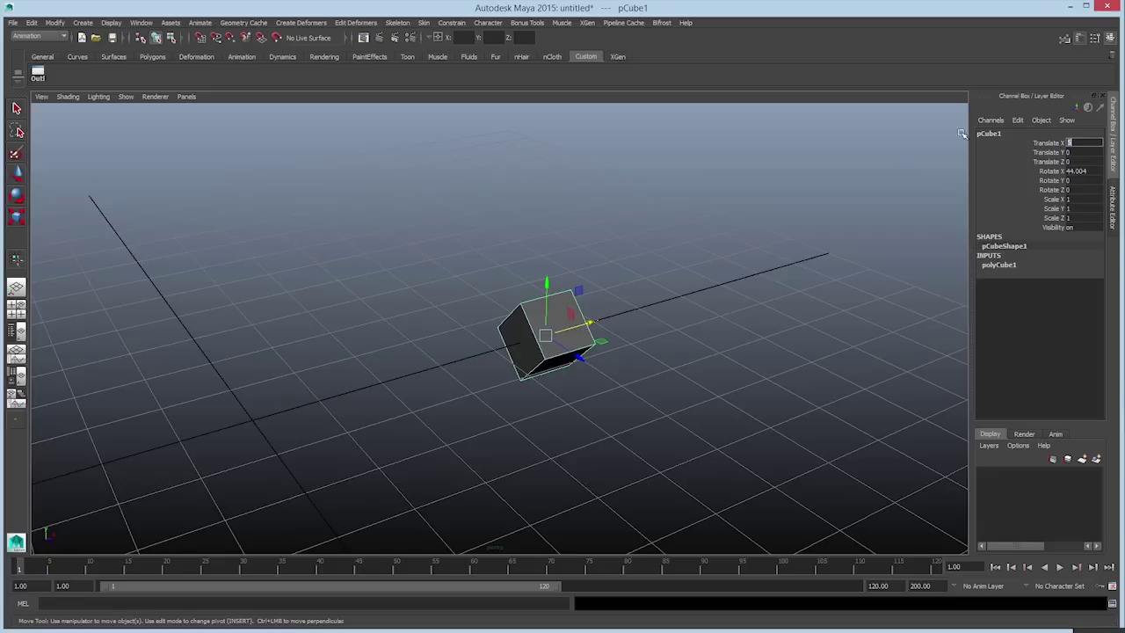
right_click_drag(673, 271, 652, 369, "alt")
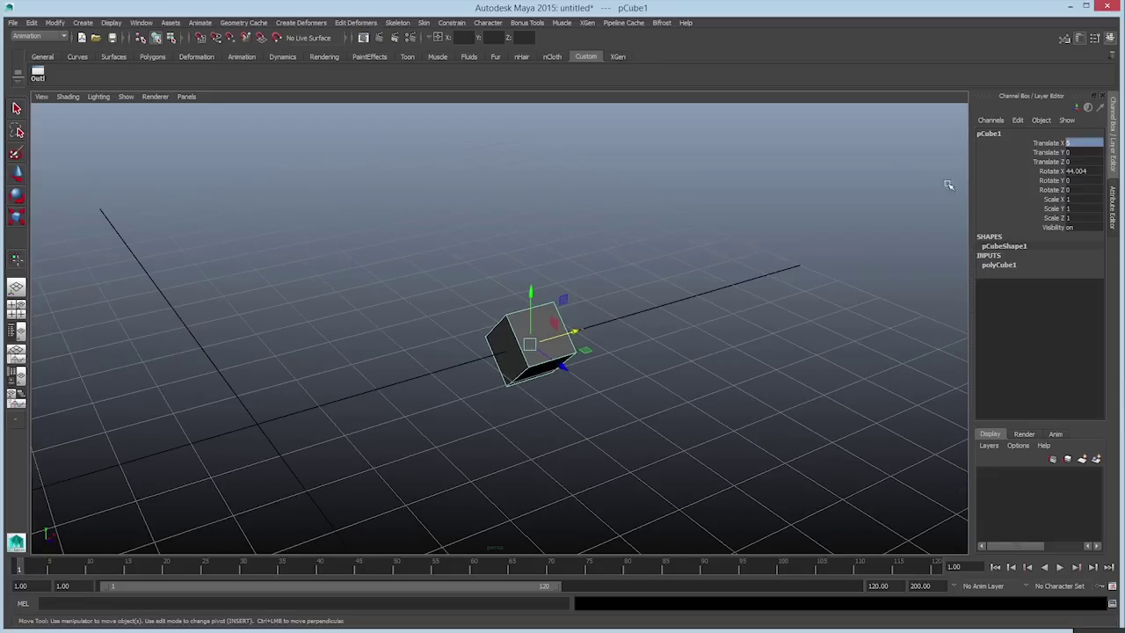
left_click(1072, 143)
type("15")
key("Return")
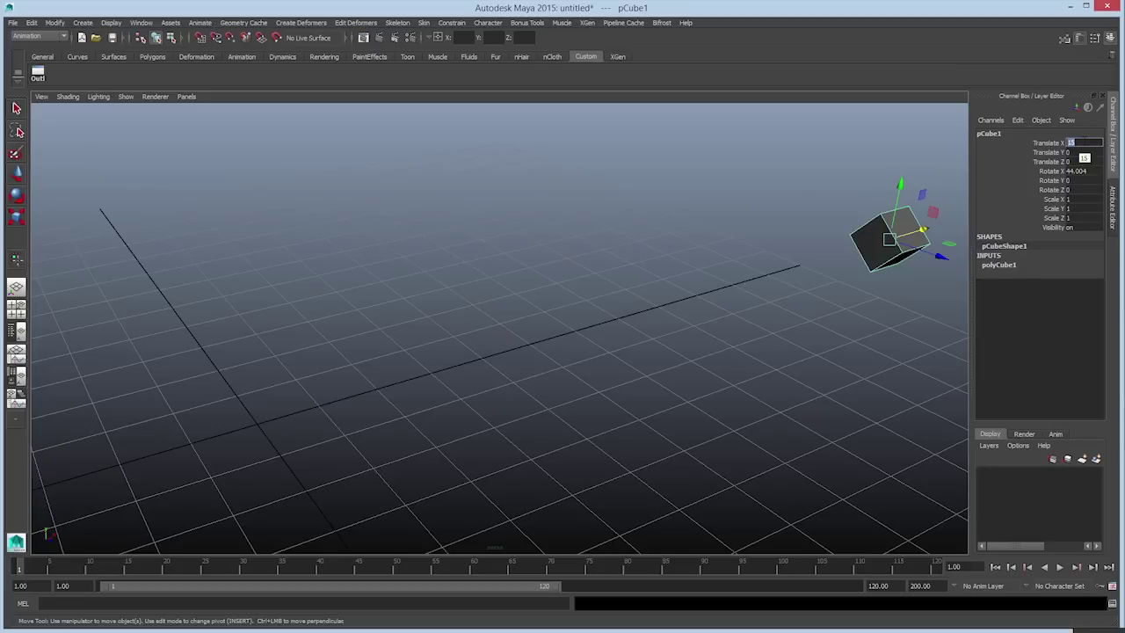
Step: Reduce the tilted cube's Translate X to 10 by entering a relative operator expression
key("BackSpace")
type("-1")
key("Return")
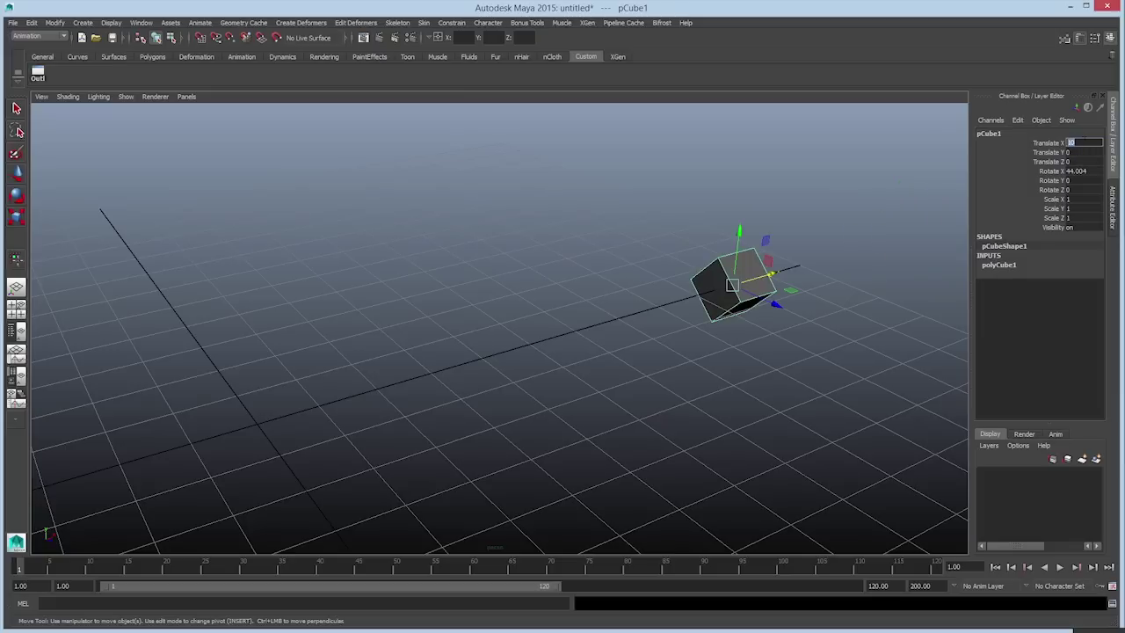
Step: Increase the cube's Translate X to 20 with a relative operator expression
type("-10")
key("Return")
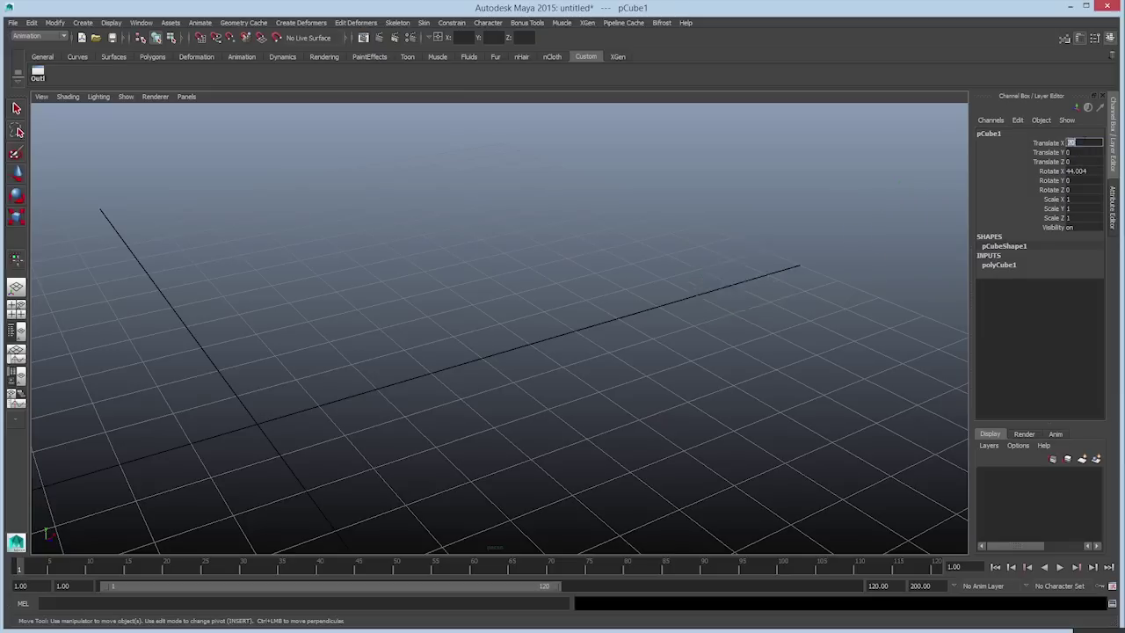
scroll(386, 203, "down", 3)
scroll(386, 203, "down", 2)
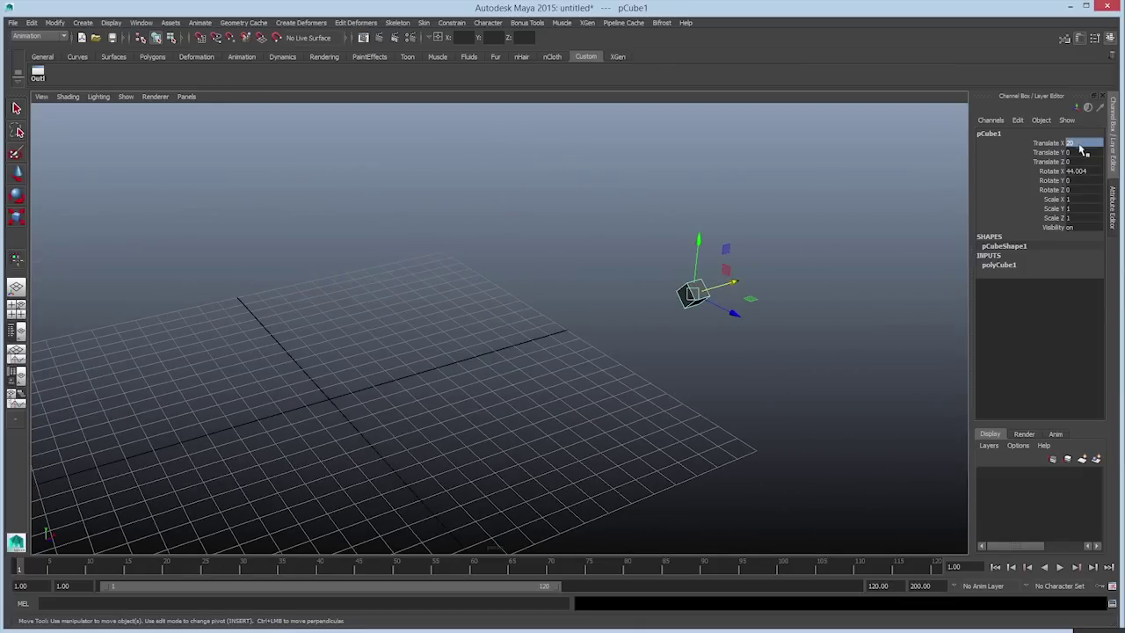
scroll(736, 285, "down", 1)
scroll(736, 286, "up", 1)
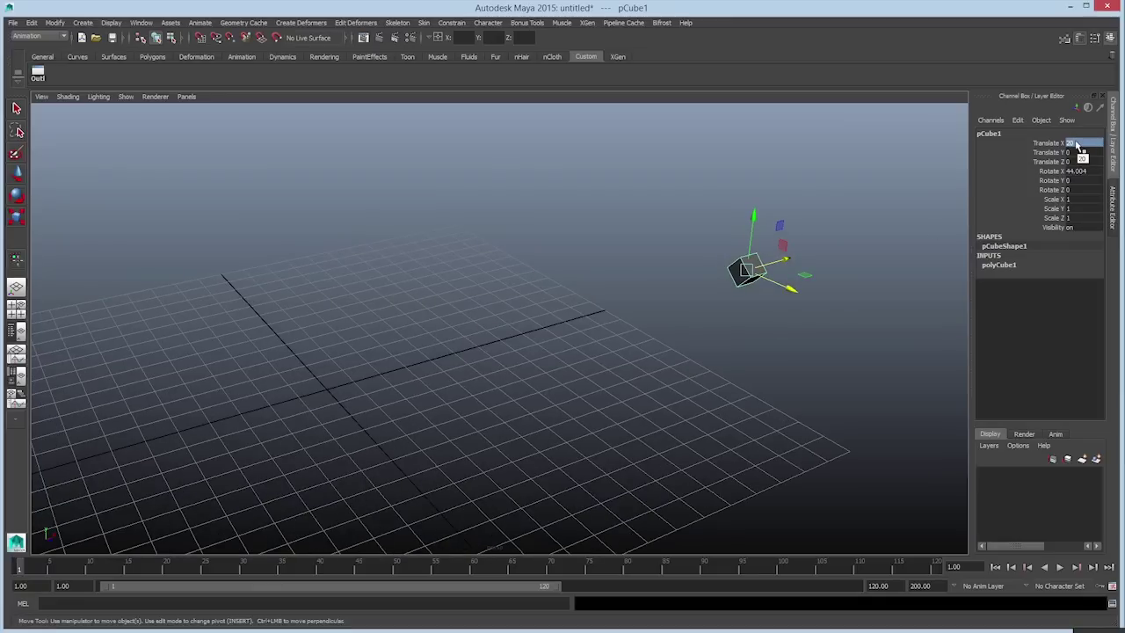
Step: Bring the cube's Translate X back down to 10 with a relative operator expression
double_click(1077, 143)
key("BackSpace")
type("-")
type("20")
key("Return")
left_click_drag(484, 317, 644, 345, "alt")
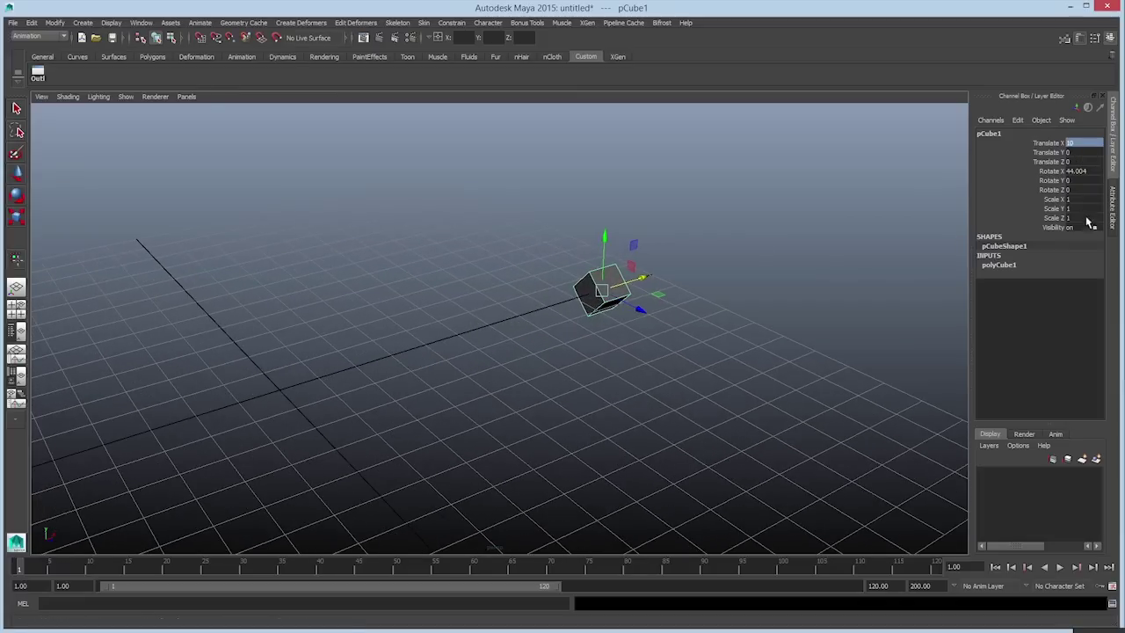
Step: Reduce the cube's Rotate X to 29.004 with a relative operator expression
left_click(1078, 172)
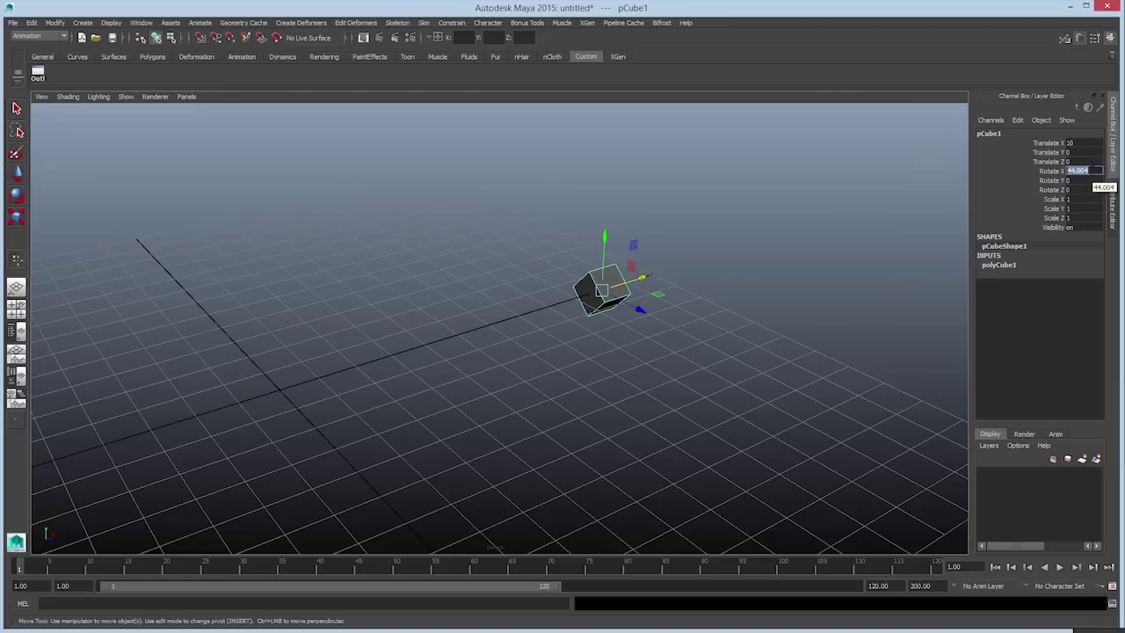
key("BackSpace")
type("28.004")
key("Return")
middle_click_drag(693, 314, 641, 318, "alt")
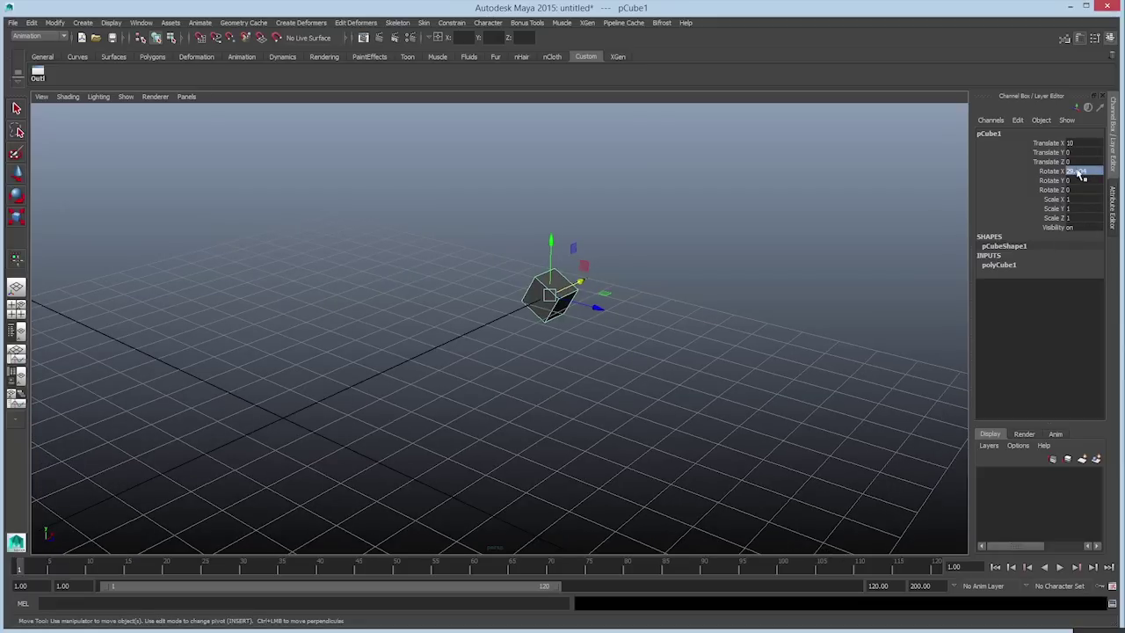
left_click_drag(565, 384, 647, 346, "alt")
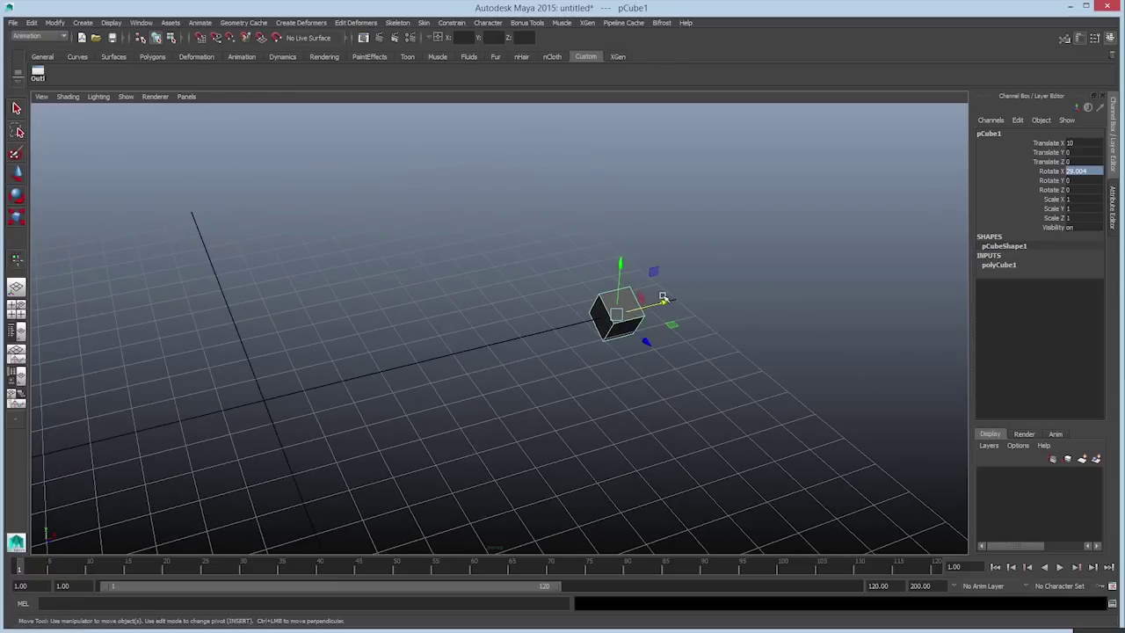
Step: Scale the cube up uniformly on all three axes to about 7.1 with the Scale tool
key("q")
left_click(615, 349)
left_click(624, 331)
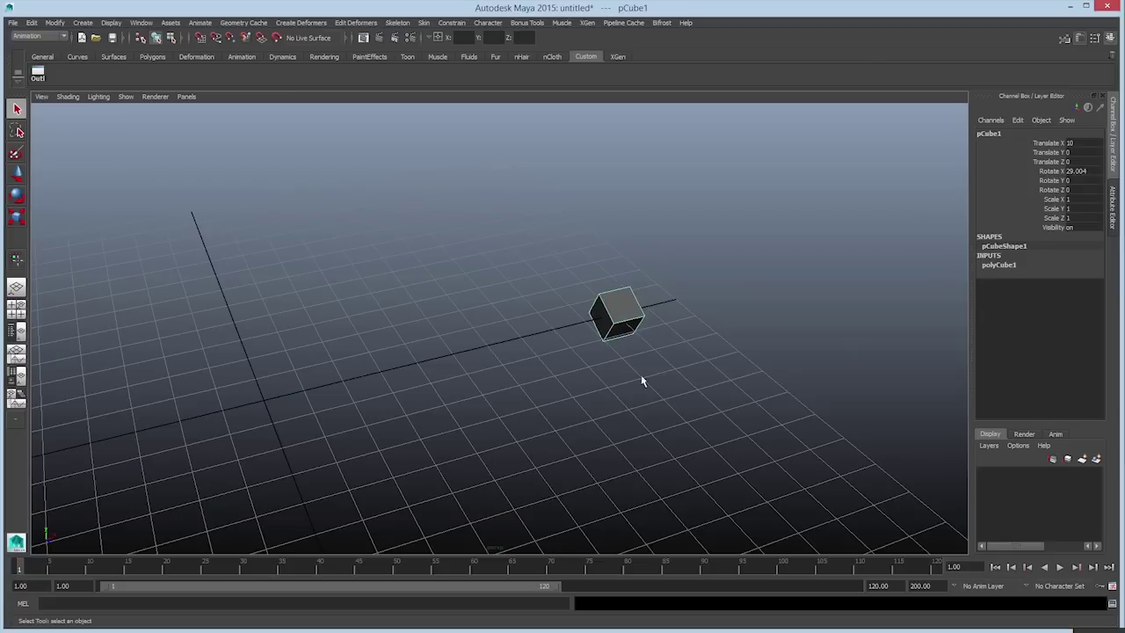
key("r")
left_click_drag(615, 314, 865, 391)
right_click_drag(866, 391, 711, 402, "alt")
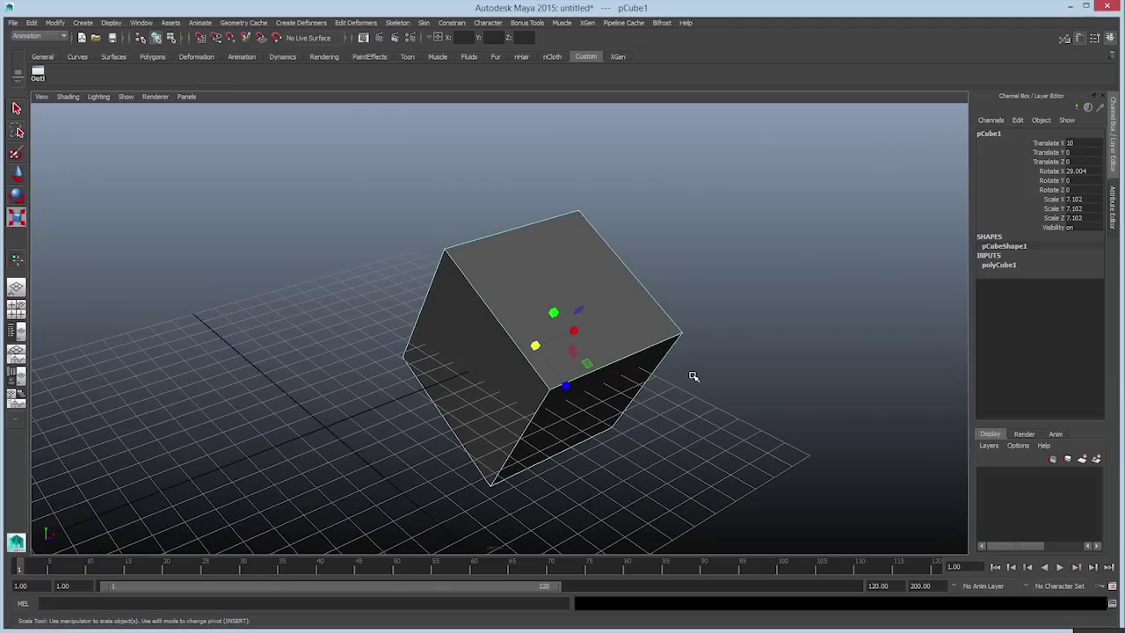
Step: Increase the cube's Scale X, Y and Z together by 35% with a relative operator
left_click(677, 368)
left_click(531, 358)
left_click_drag(1079, 200, 1082, 209)
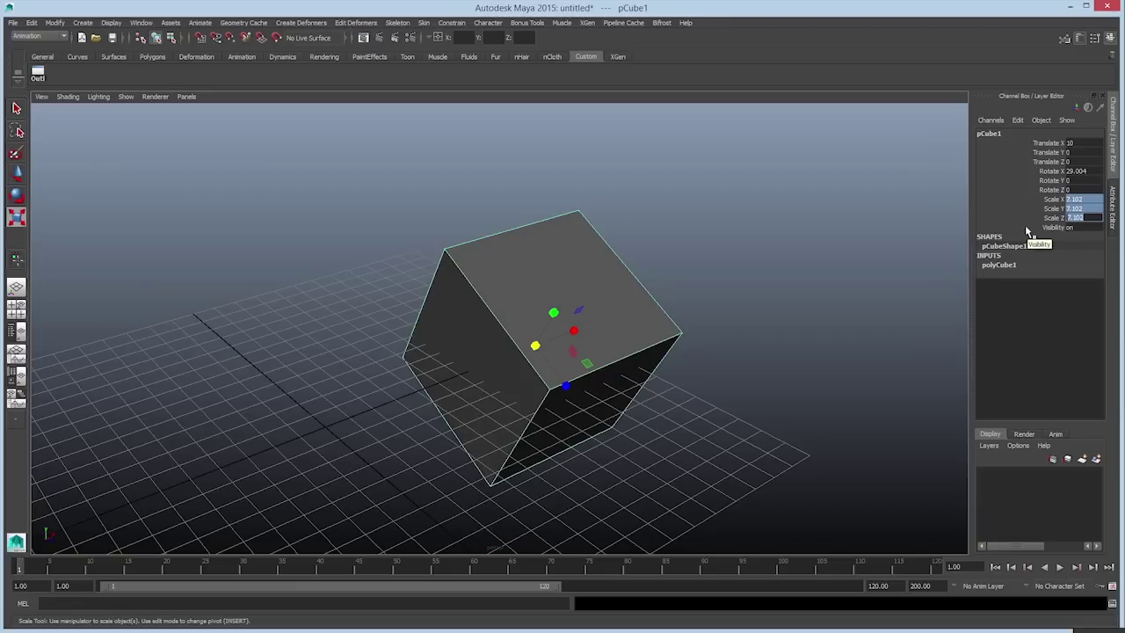
type("+=35")
key("Return")
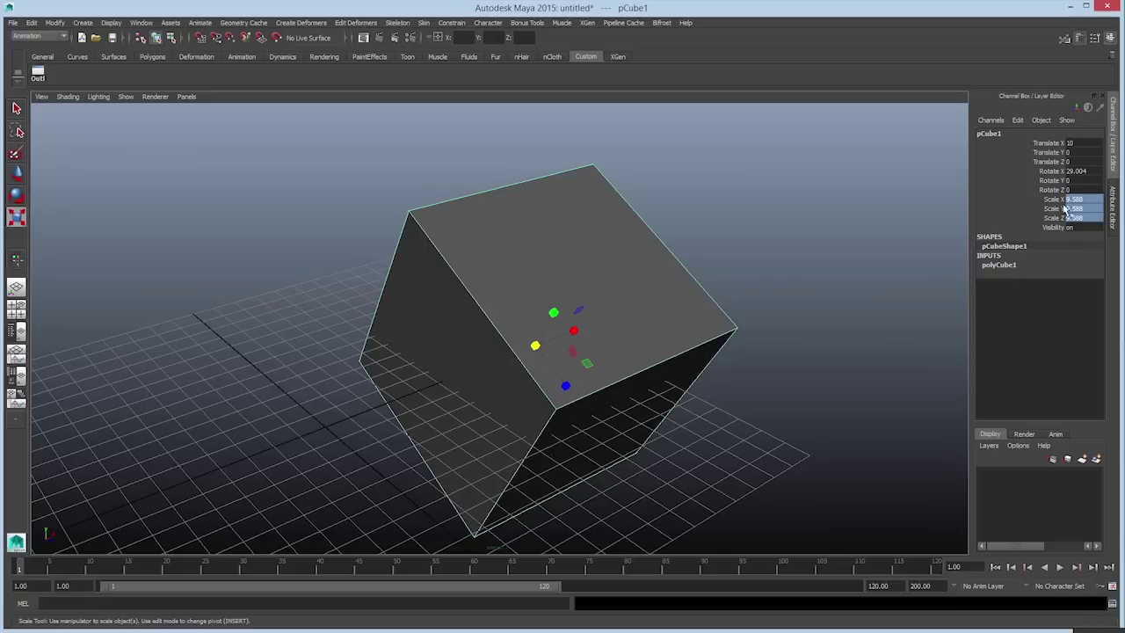
Step: Decrease the cube's Scale X, Y and Z together by 5% with a relative operator
left_click(1088, 222)
type("1")
type("0")
type("5")
type("%")
key("Return")
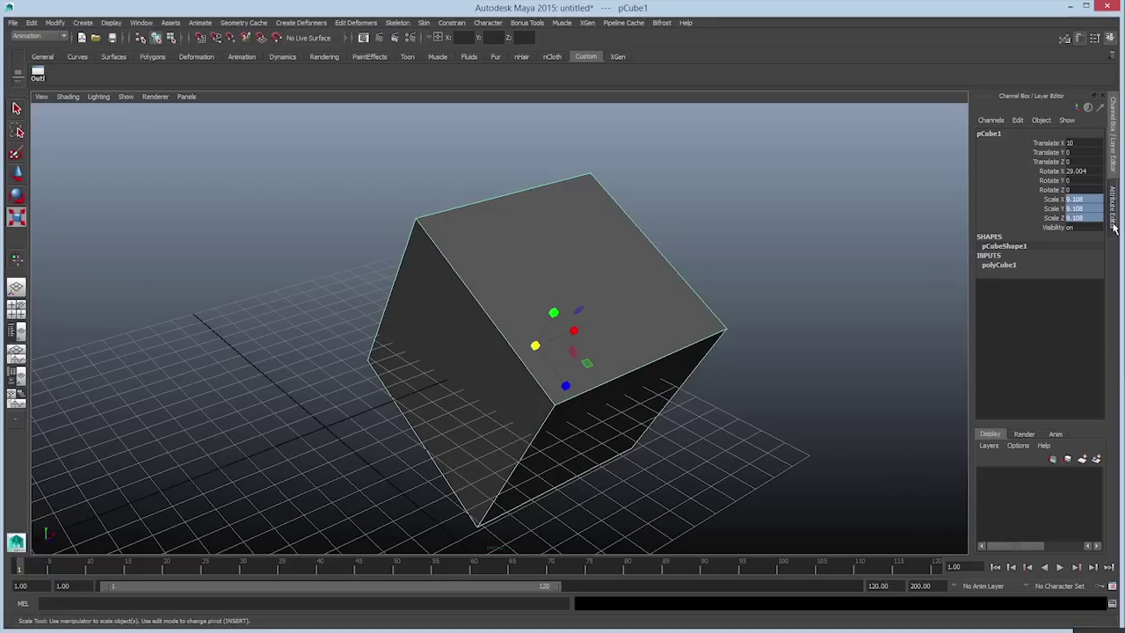